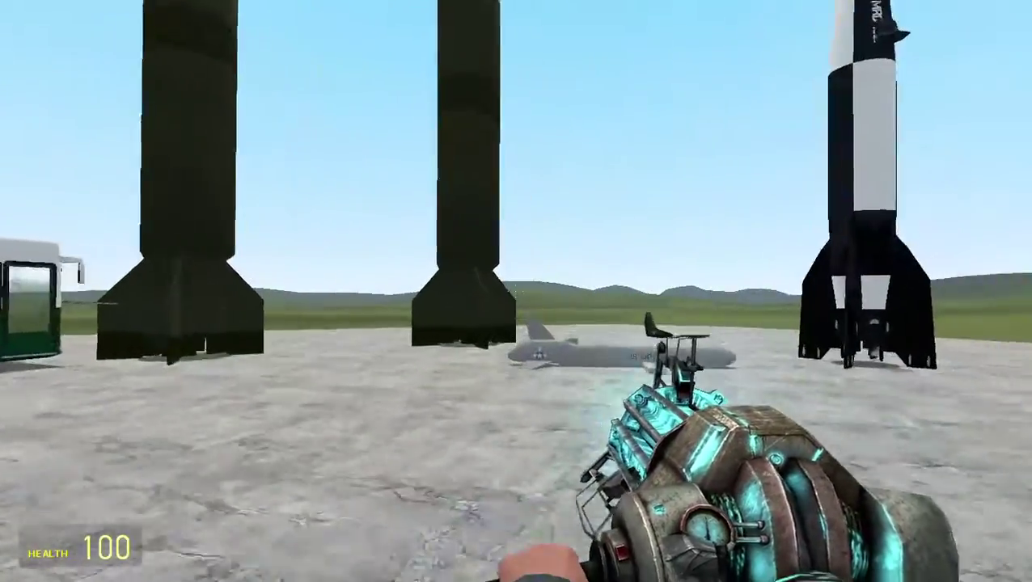
# - Carry the gray missile with the Physics Gun and set it beside the bus
pyautogui.moveTo(516, 291); pyautogui.dragTo(516, 162)
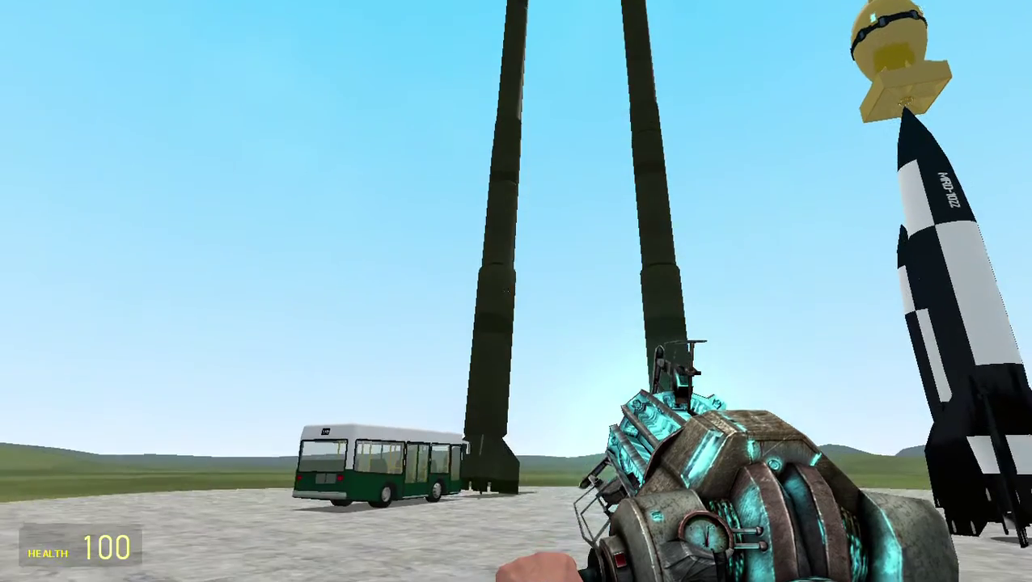
pyautogui.press('w')
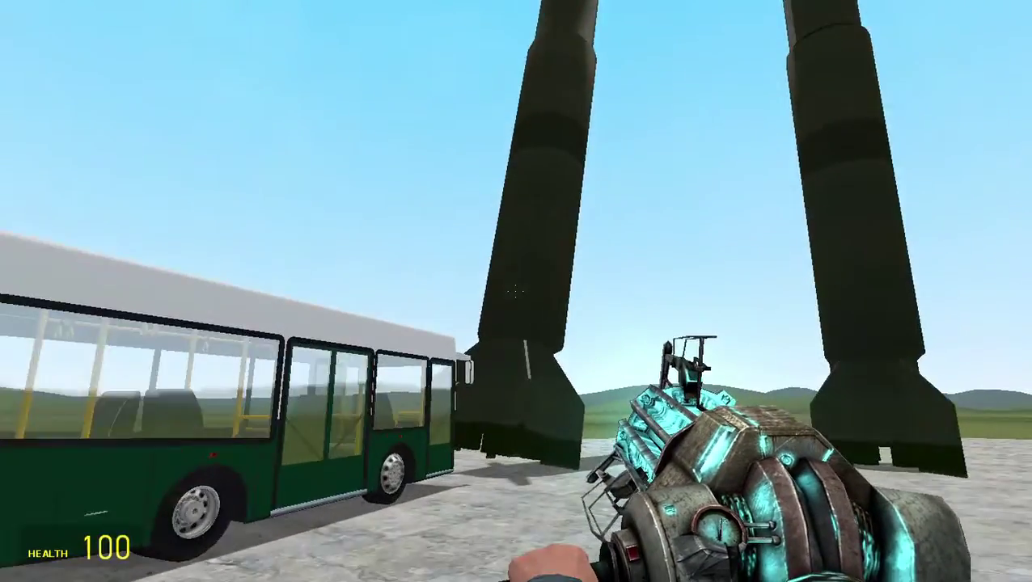
pyautogui.press('s')
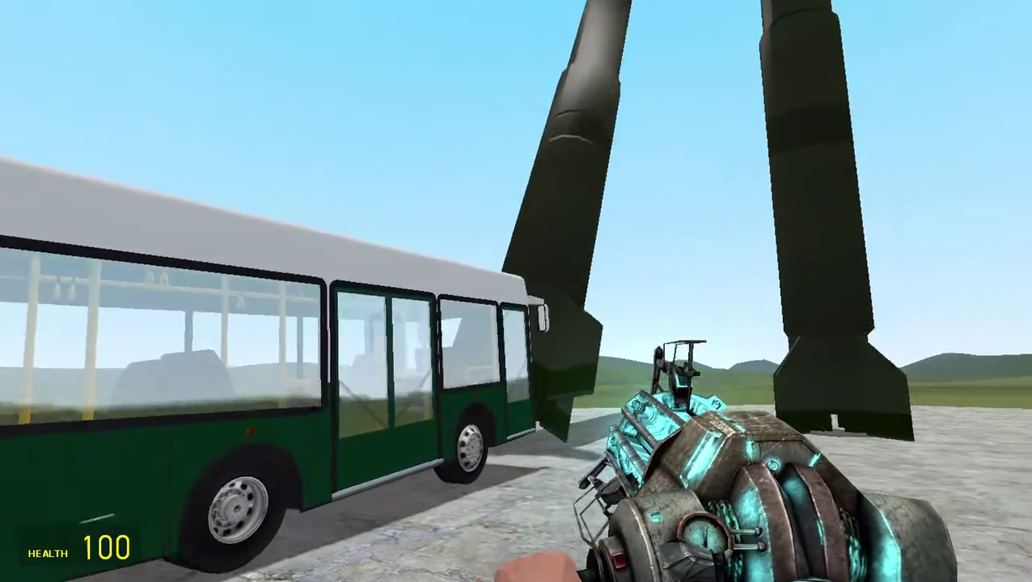
pyautogui.press('s')
pyautogui.press('a')
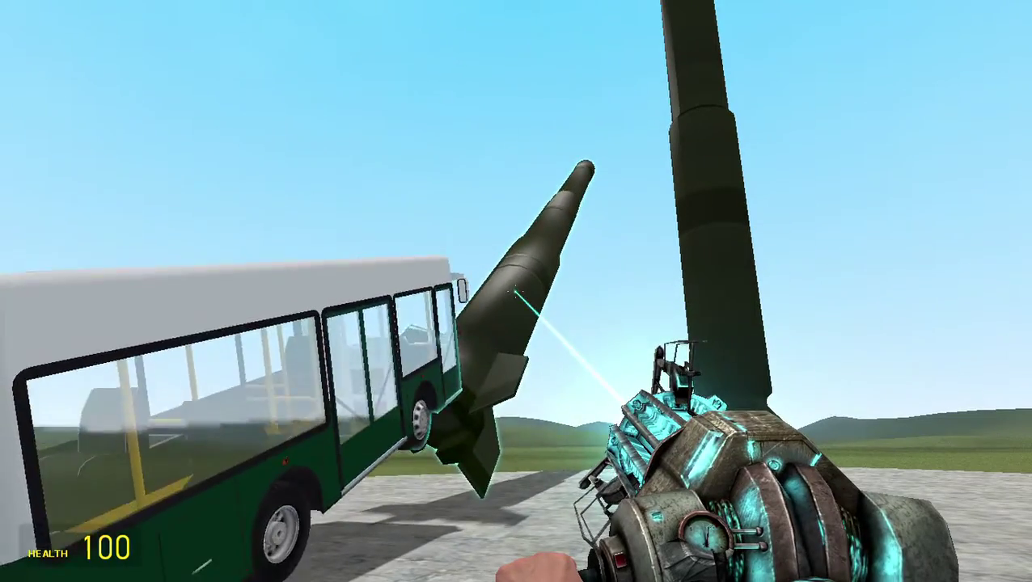
pyautogui.moveTo(516, 291)
pyautogui.mouseDown()
pyautogui.moveTo(485, 291)
pyautogui.moveTo(501, 275)
pyautogui.mouseUp()
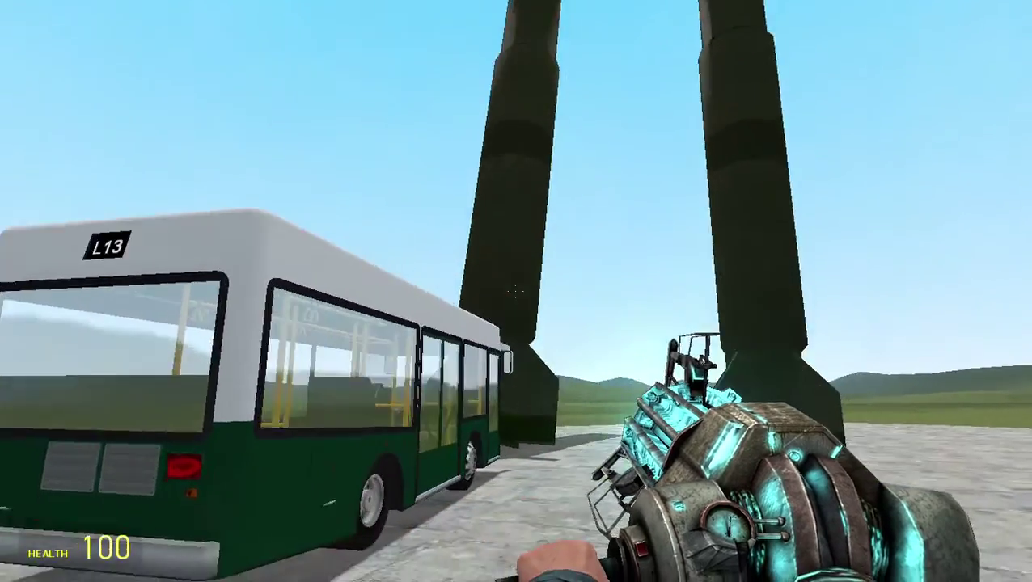
pyautogui.press('w')
pyautogui.press('w')
# - Grab the dark rocket by its fin and lift it overhead near the bus
pyautogui.moveTo(516, 292); pyautogui.dragTo(727, 292)
pyautogui.press('s')
pyautogui.moveTo(516, 291); pyautogui.dragTo(516, 291)
pyautogui.scroll(5, 516, 291)
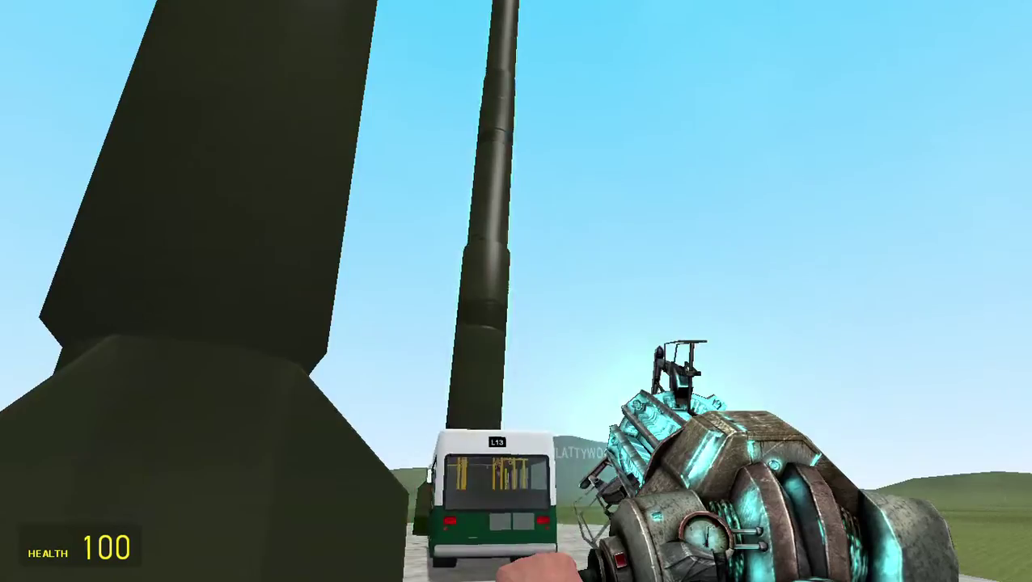
pyautogui.moveTo(516, 291); pyautogui.dragTo(516, 291)
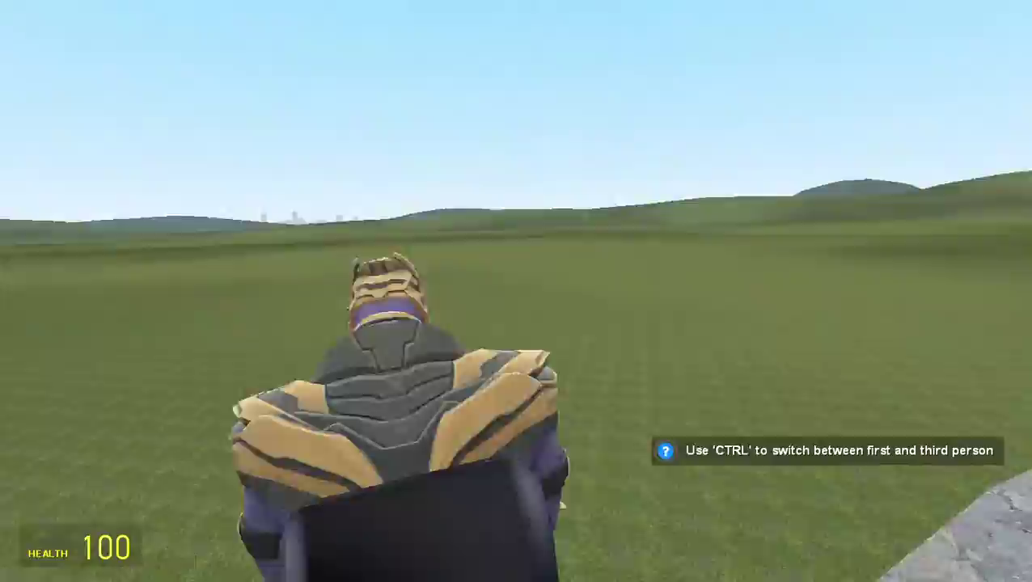
# - Orbit the camera around Thanos riding the missile, then return to first person with CTRL
pyautogui.moveTo(516, 291); pyautogui.dragTo(516, 405)
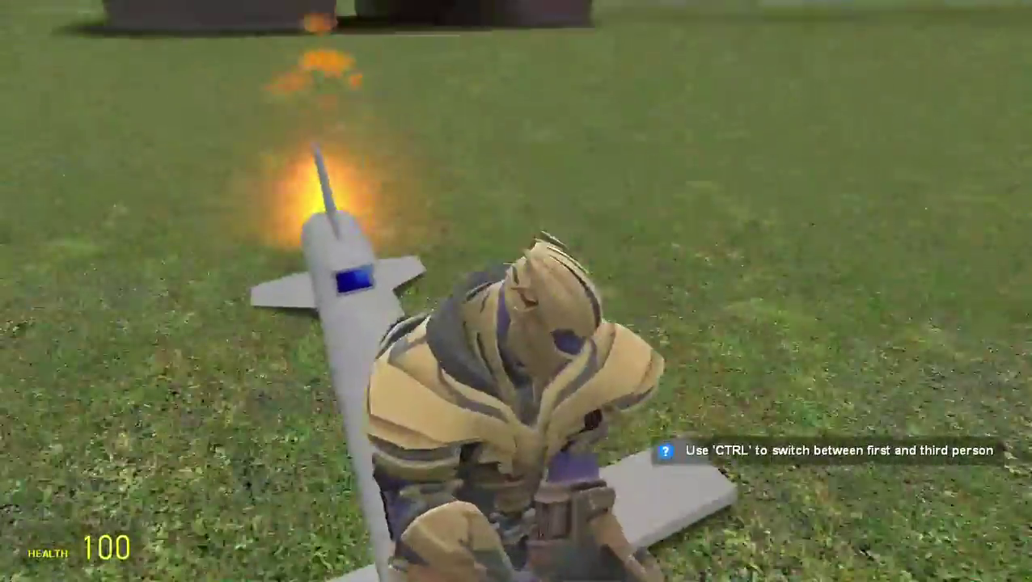
pyautogui.moveTo(516, 291); pyautogui.dragTo(323, 243)
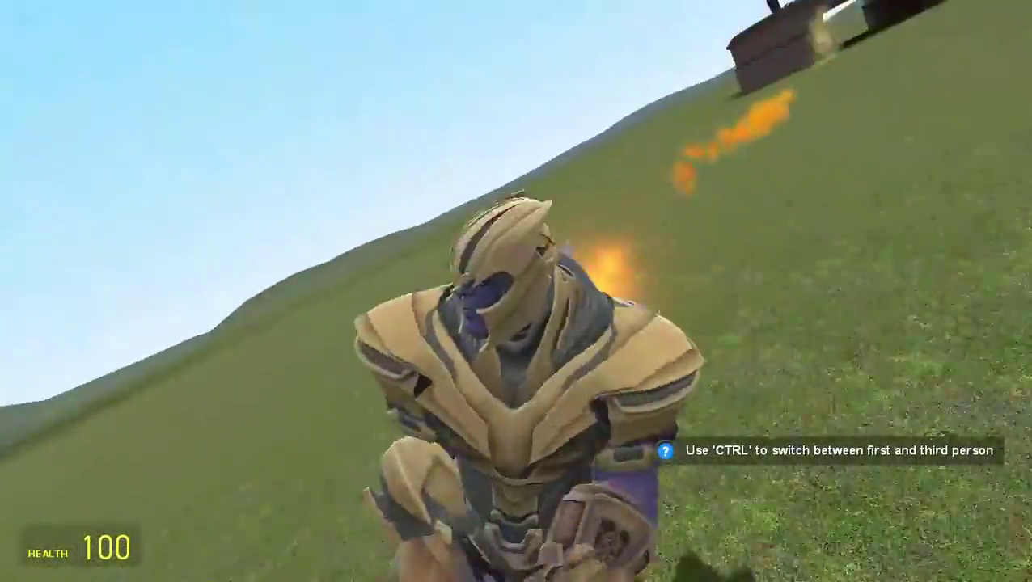
pyautogui.moveTo(516, 291); pyautogui.dragTo(516, 162)
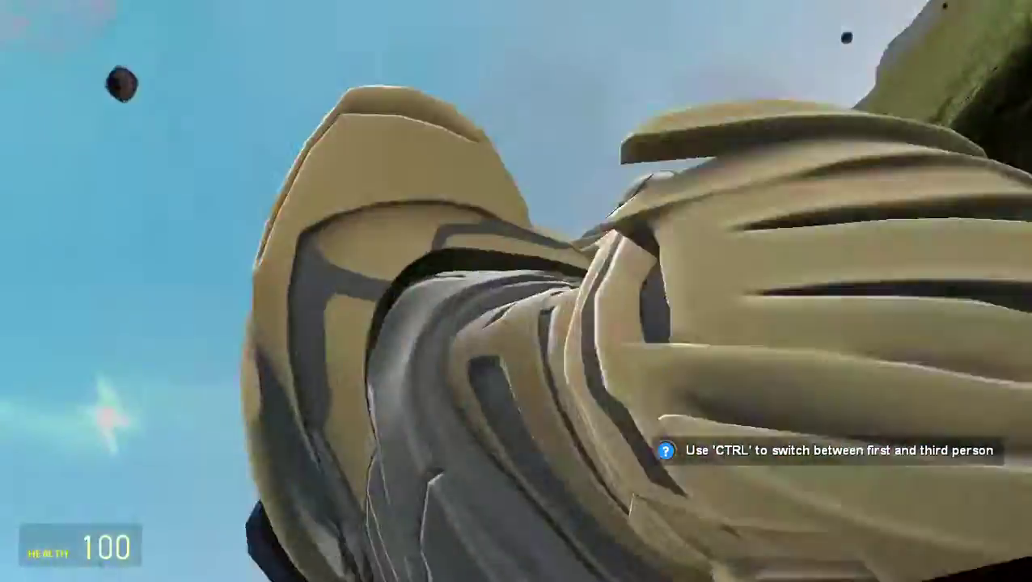
pyautogui.moveTo(516, 291); pyautogui.dragTo(516, 453)
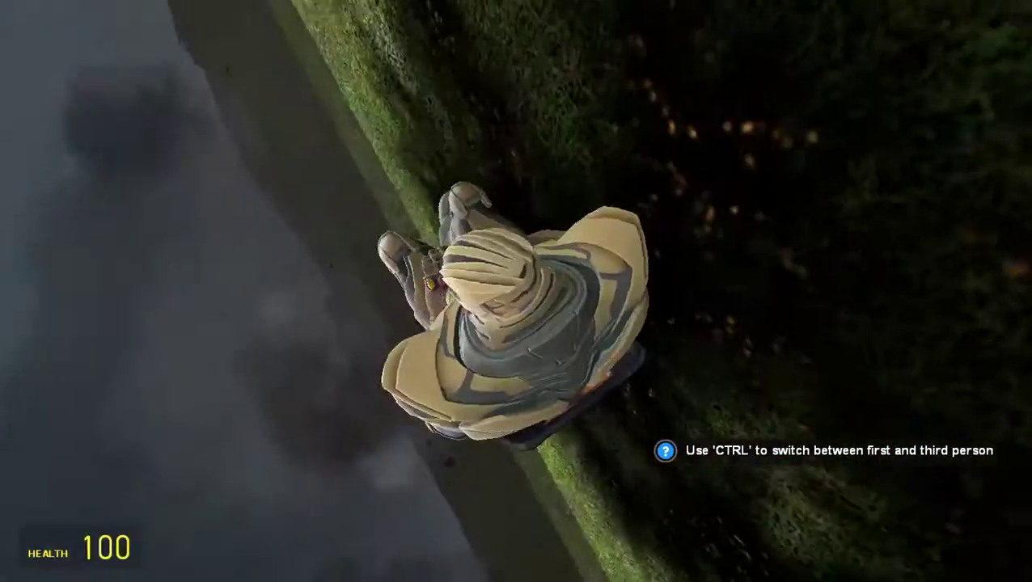
pyautogui.press('ctrl')
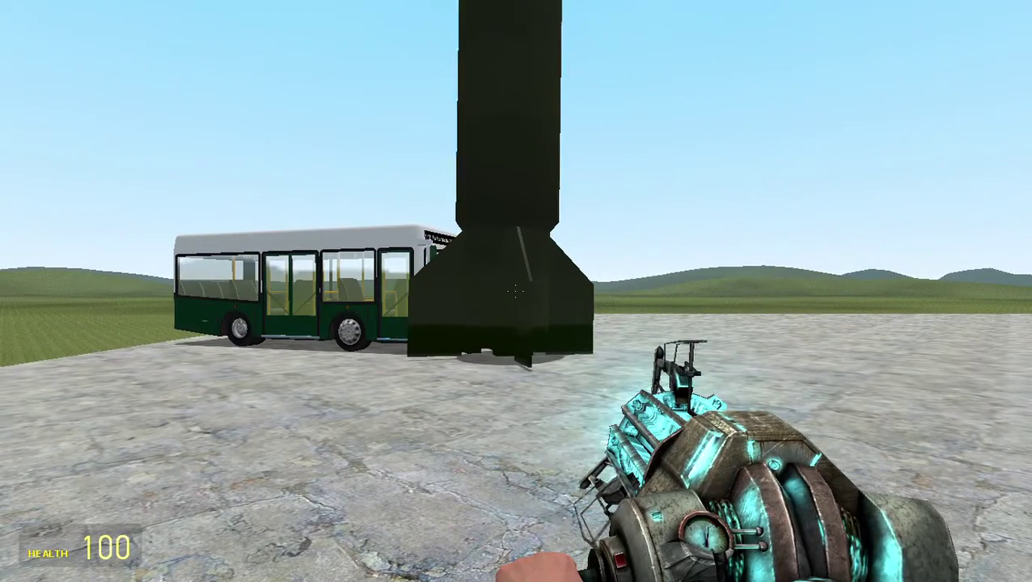
# - Freeze the upright dark rocket beside the bus with the Physics Gun
pyautogui.rightClick(516, 291)
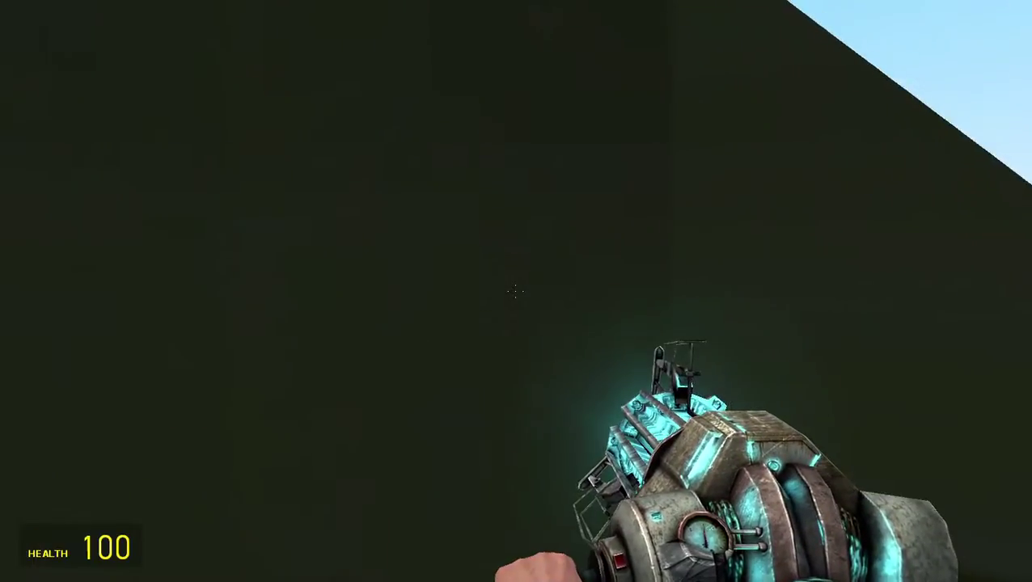
# - Spawn the SligWolf Garbagetruck and rope it to the dark rocket
pyautogui.press('q')
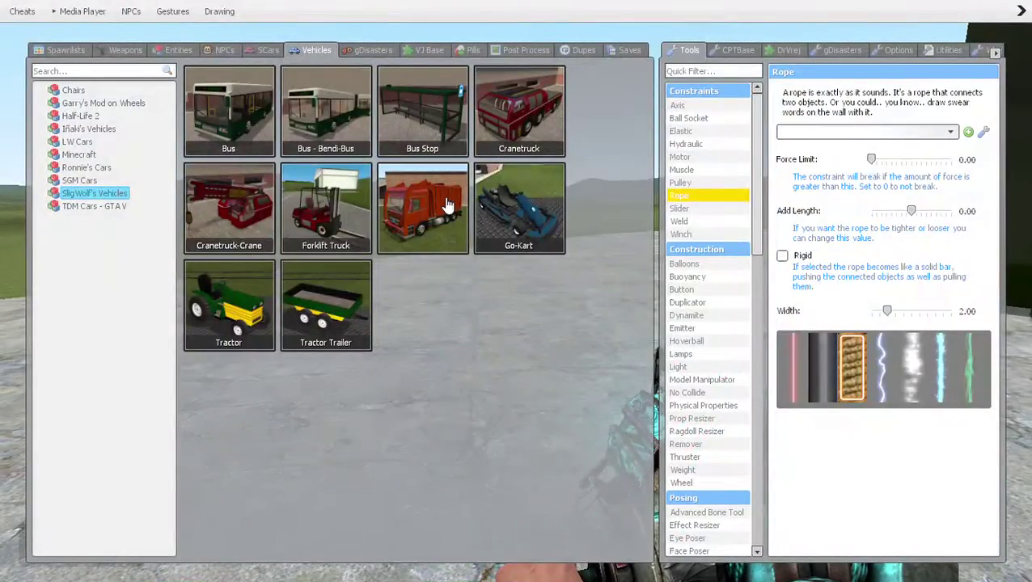
pyautogui.click(449, 192)
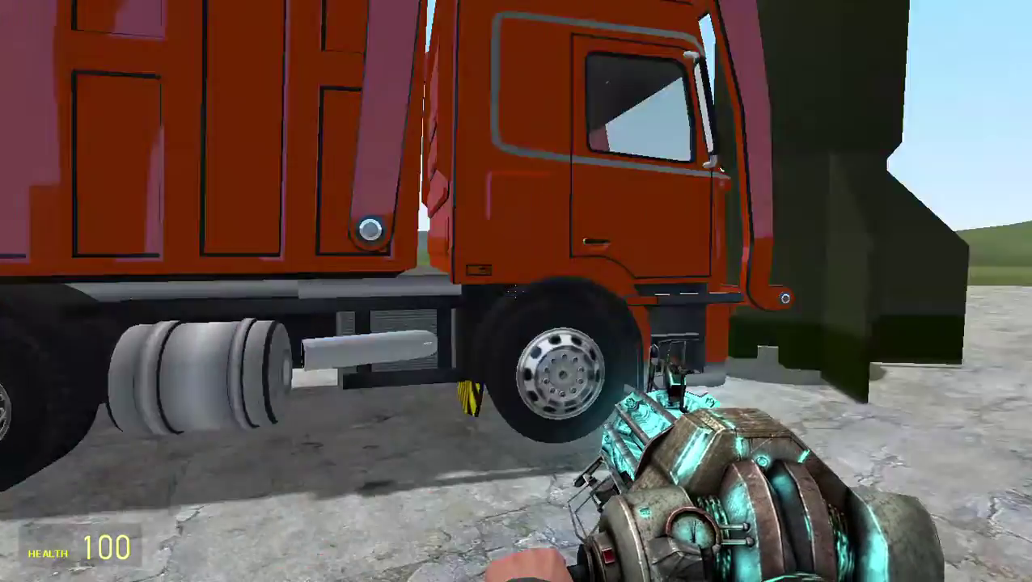
pyautogui.press('q')
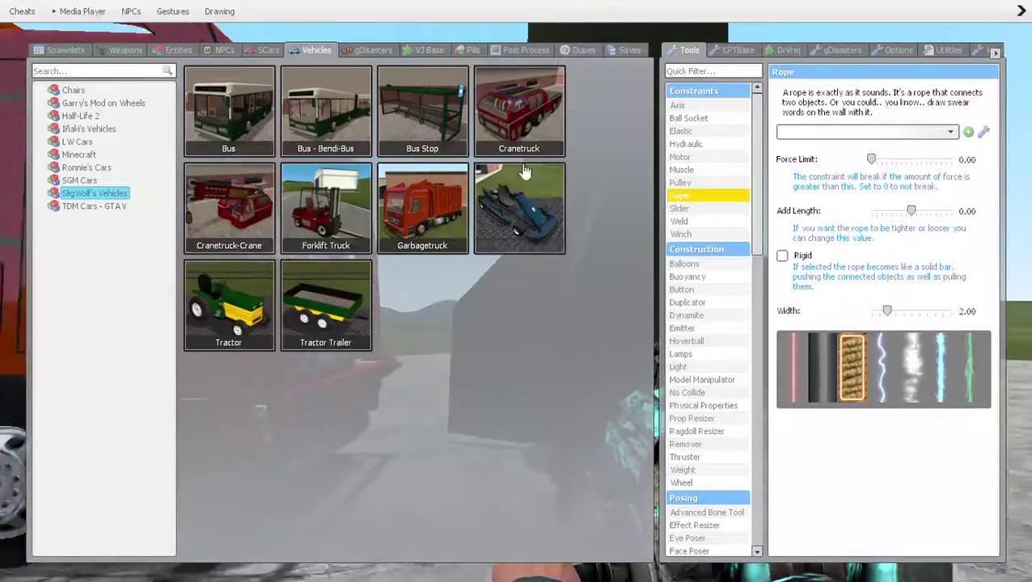
pyautogui.click(681, 196)
pyautogui.click(516, 291)
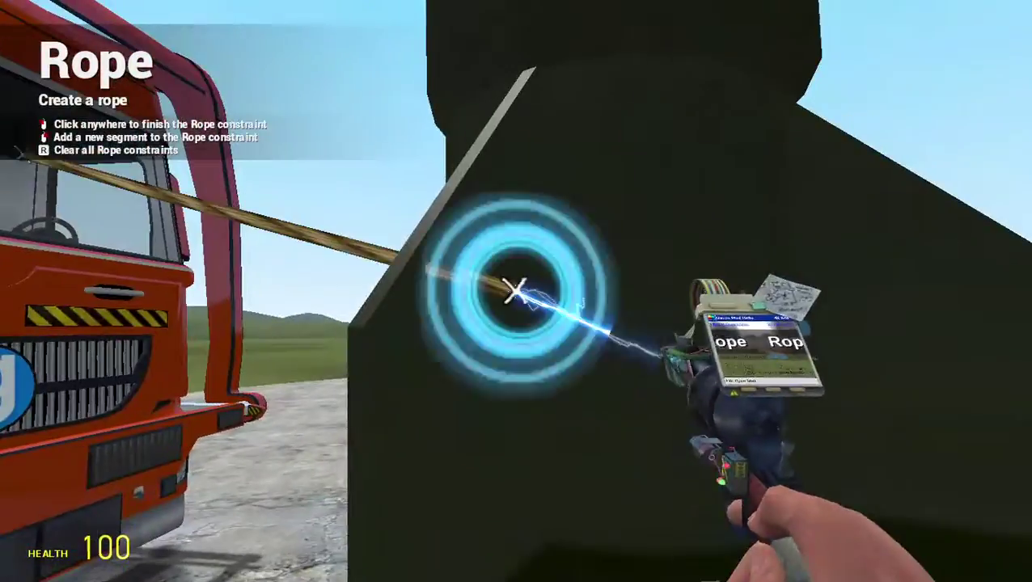
pyautogui.press('2')
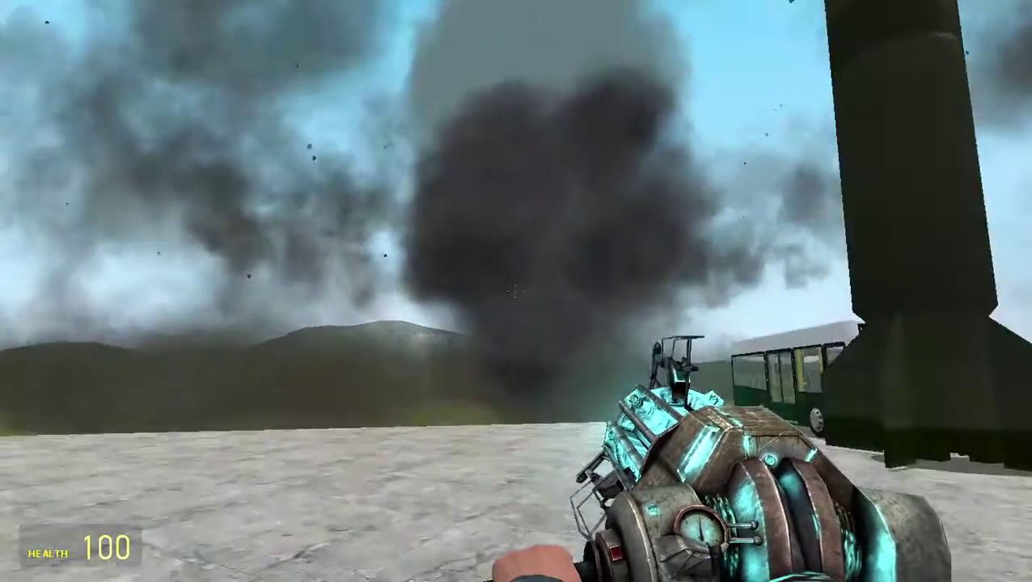
# - Browse the vehicle collections, spawn a Jeep CJ7, then undo it
pyautogui.press('q')
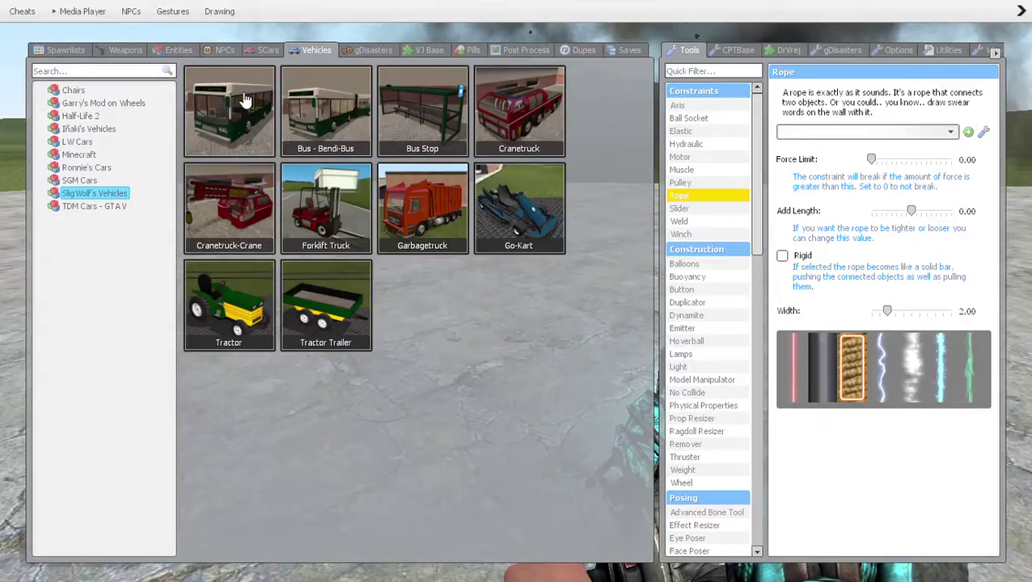
pyautogui.press('q')
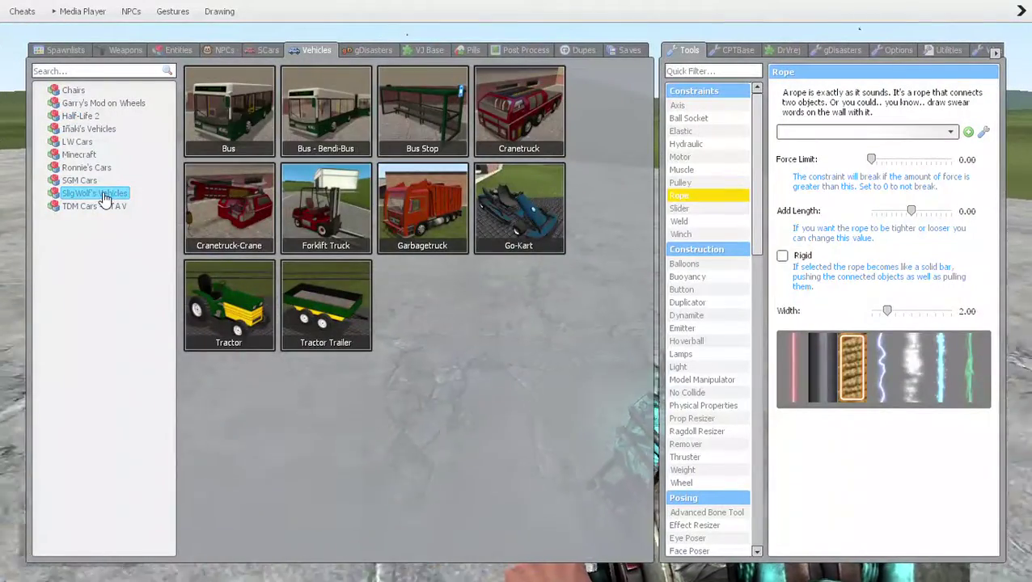
pyautogui.click(81, 154)
pyautogui.click(89, 128)
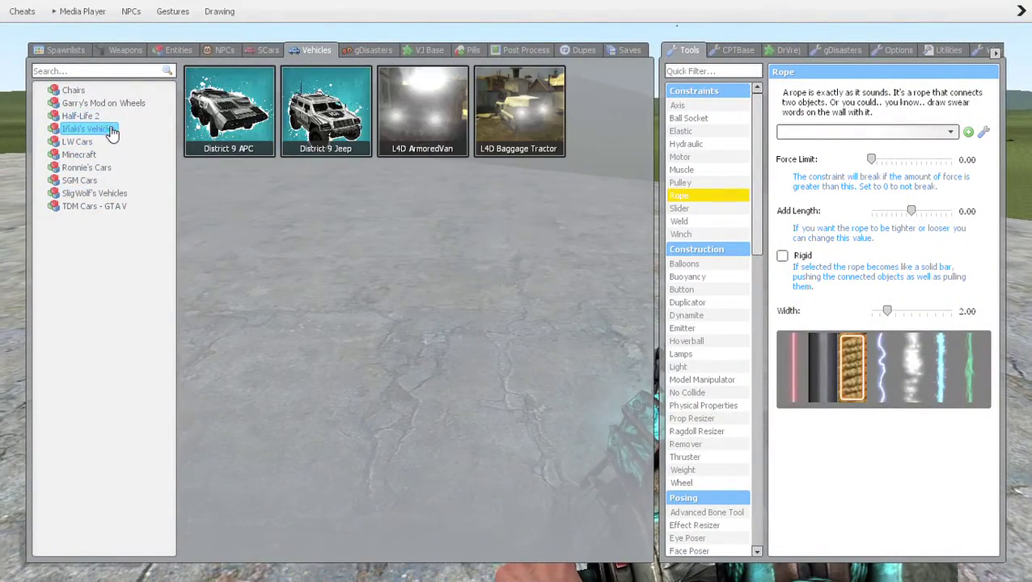
pyautogui.click(103, 103)
pyautogui.click(81, 116)
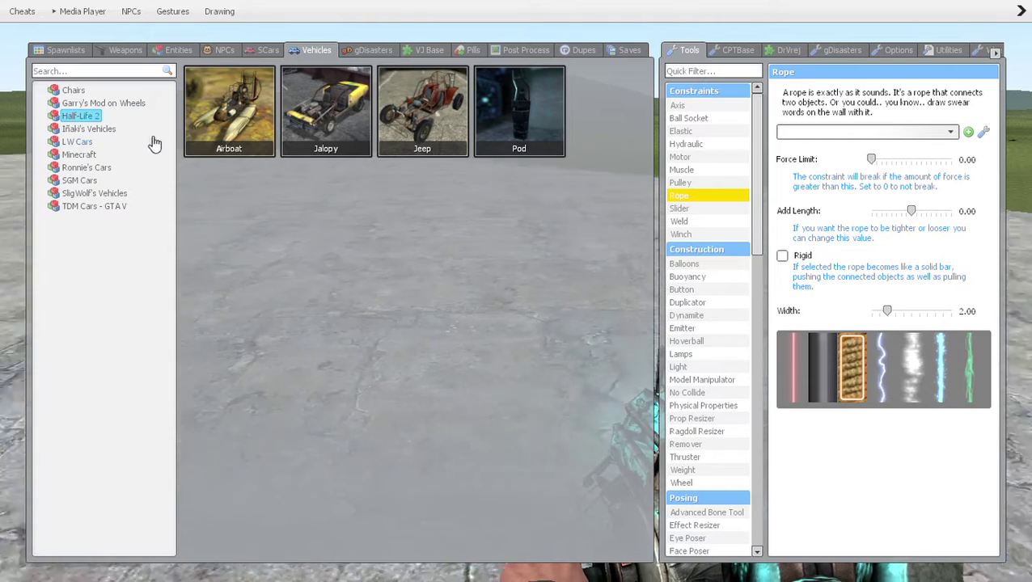
pyautogui.click(89, 128)
pyautogui.click(81, 115)
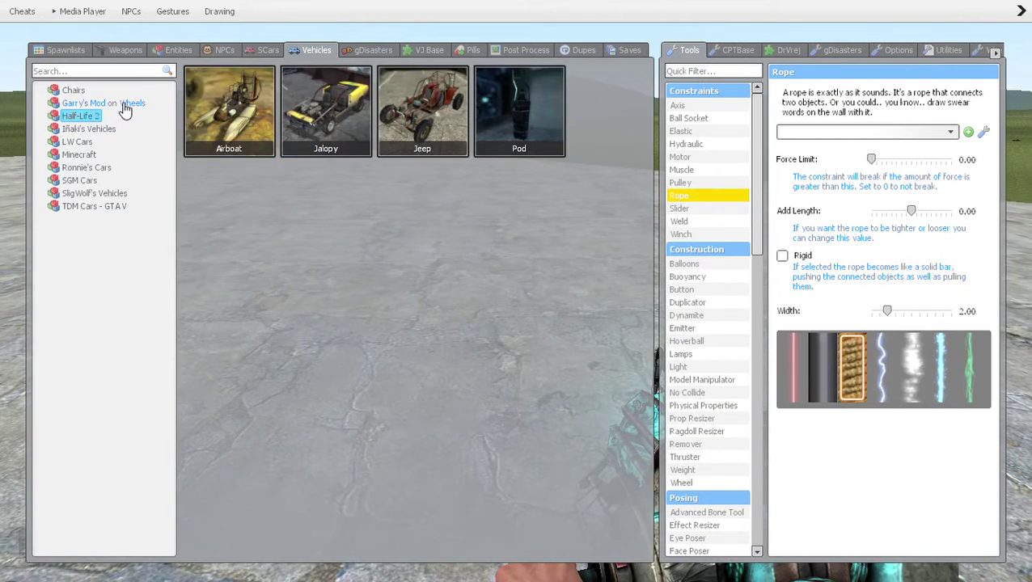
pyautogui.click(104, 102)
pyautogui.scroll(-3, 494, 259)
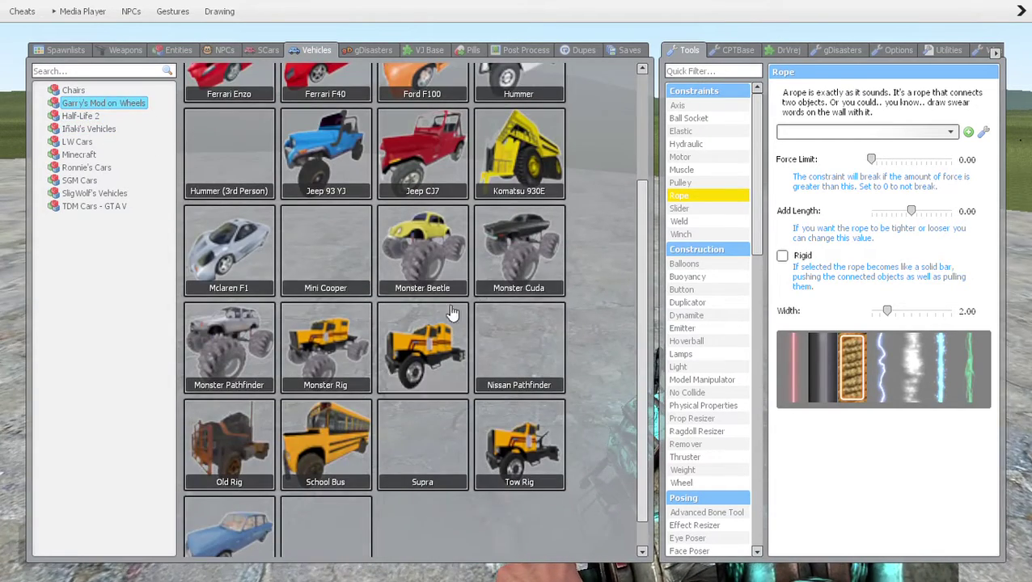
pyautogui.click(414, 164)
pyautogui.press('z')
# - Spawn a bus from the SCars vehicle list
pyautogui.press('q')
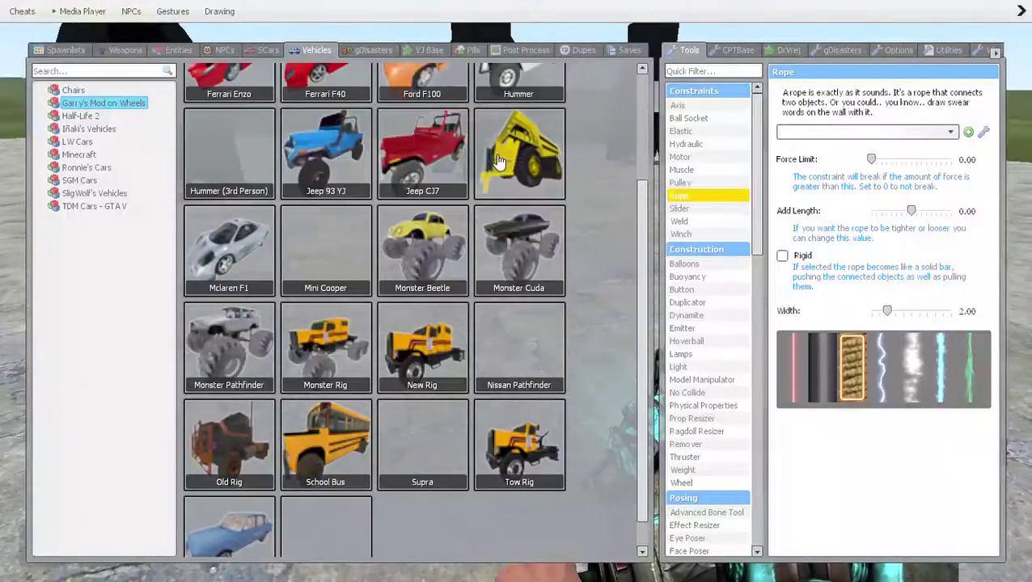
pyautogui.click(268, 50)
pyautogui.scroll(-4, 313, 216)
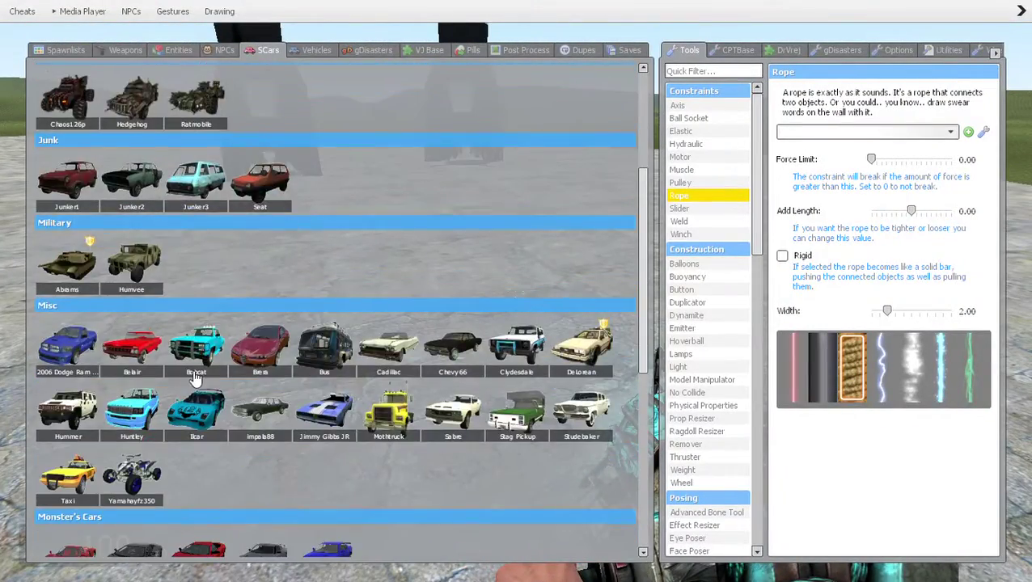
pyautogui.click(320, 237)
pyautogui.press('q')
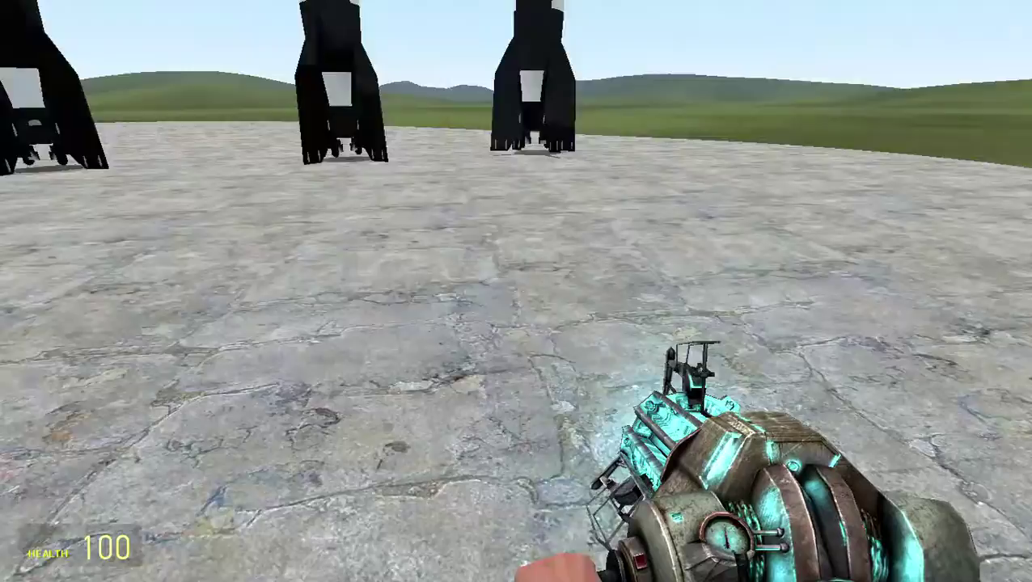
pyautogui.press('q')
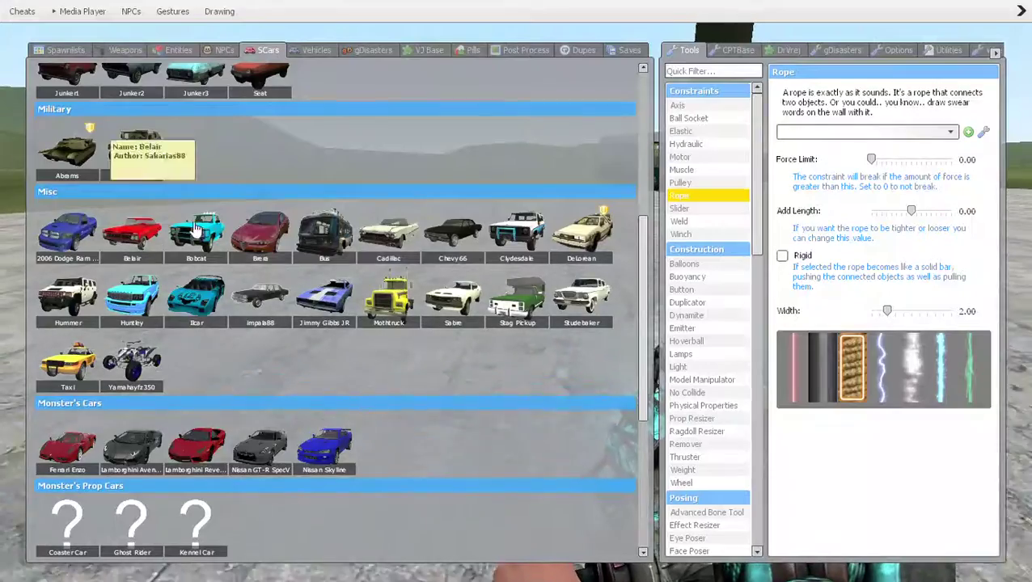
pyautogui.click(337, 213)
pyautogui.press('q')
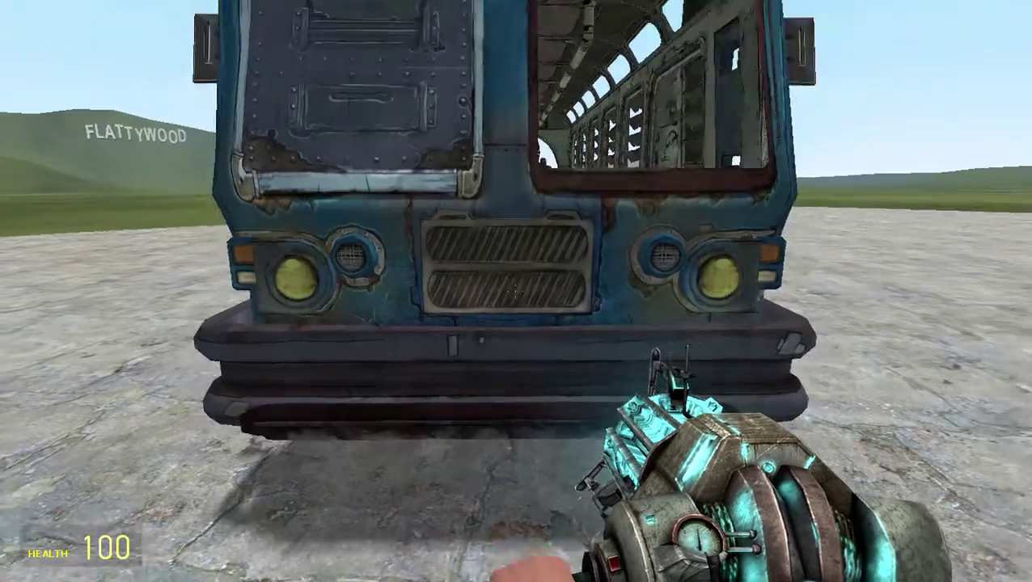
# - Spawn an ICBM from the GB5: Missiles entities next to the bus
pyautogui.press('q')
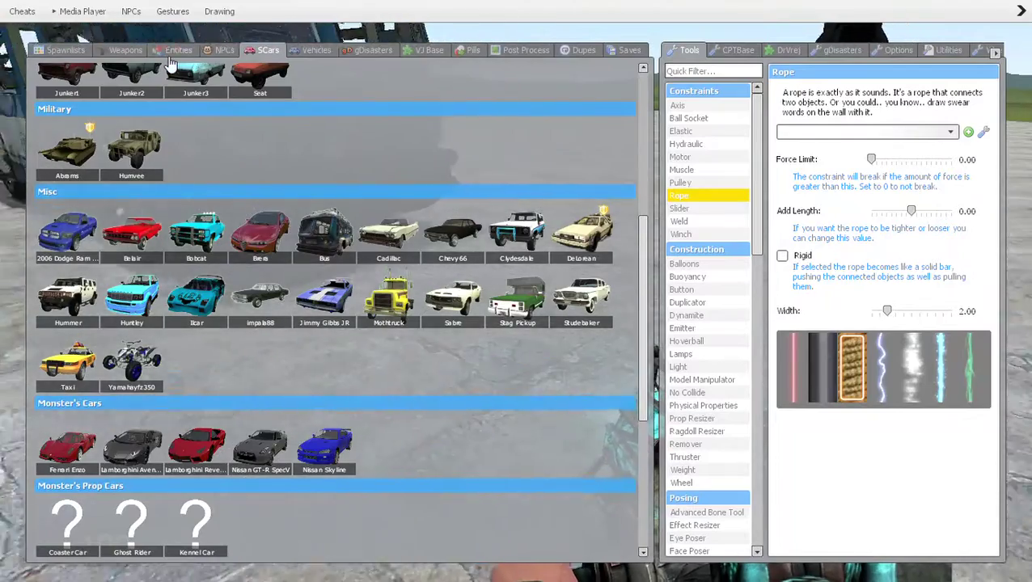
pyautogui.click(179, 51)
pyautogui.click(318, 398)
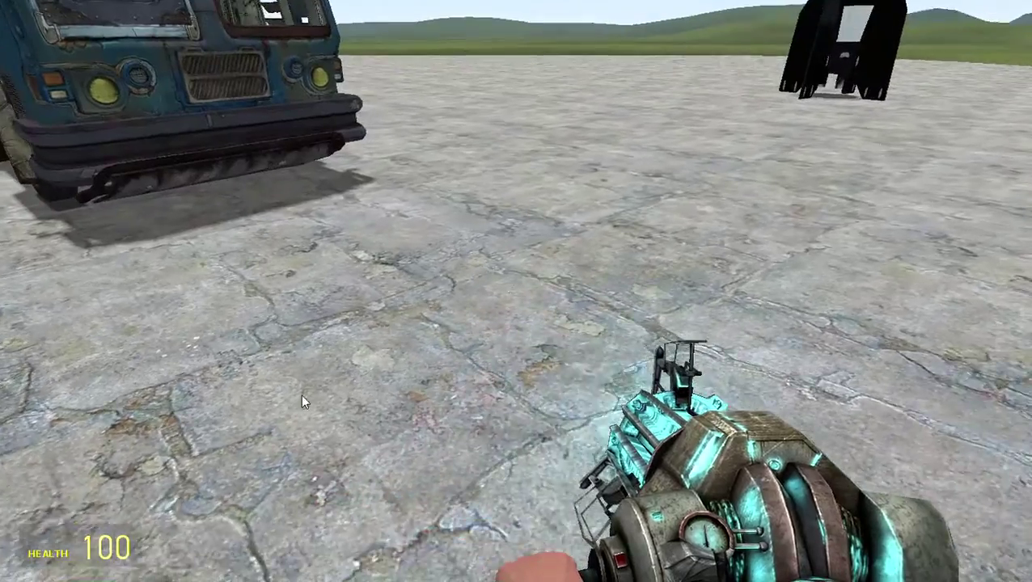
pyautogui.press('q')
pyautogui.click(249, 410)
pyautogui.press('q')
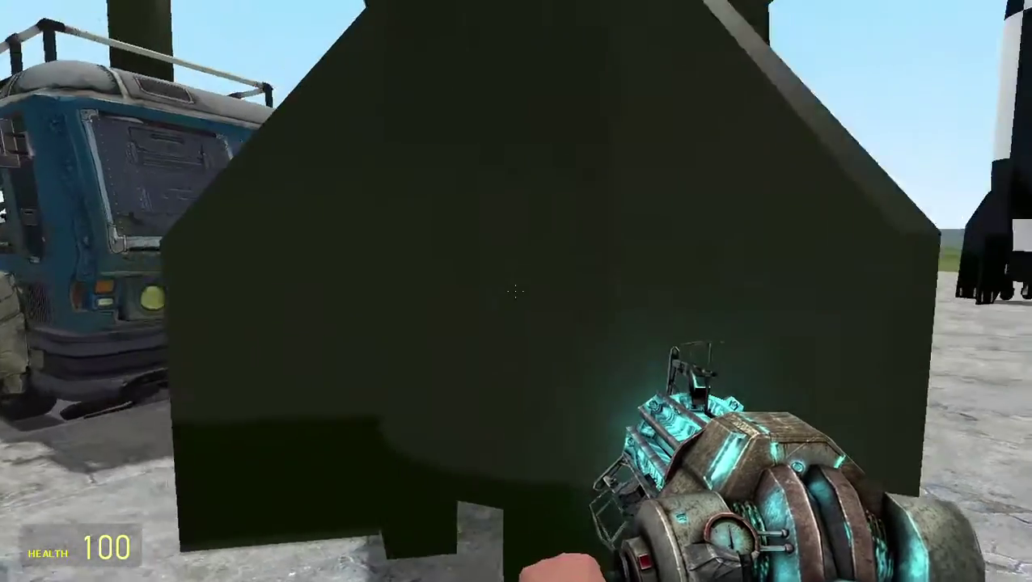
pyautogui.press('Tab')
pyautogui.press('q')
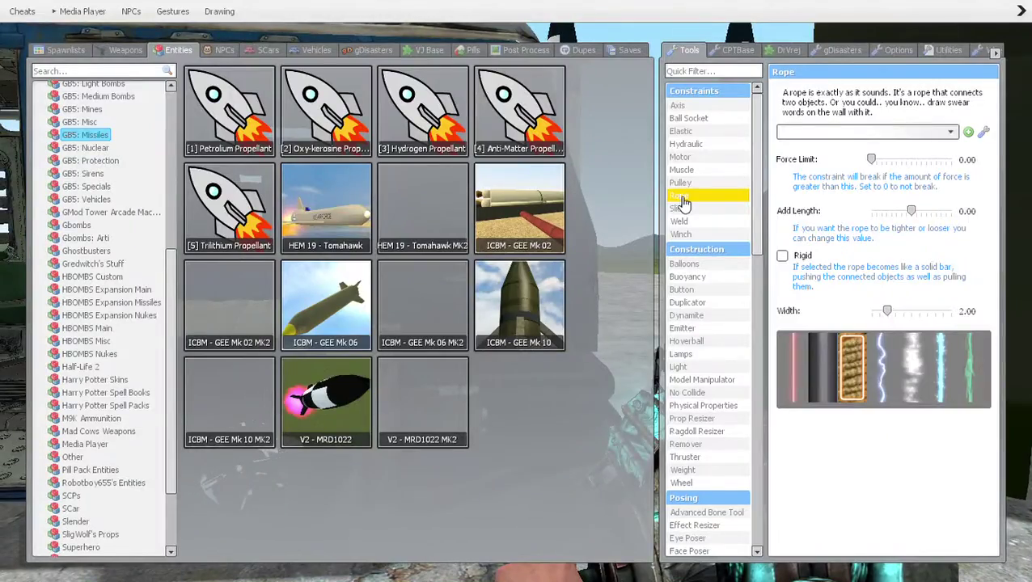
# - Rope the bus to the ICBM, equip the Gravity Gun, and walk into the bus
pyautogui.click(684, 196)
pyautogui.click(516, 291)
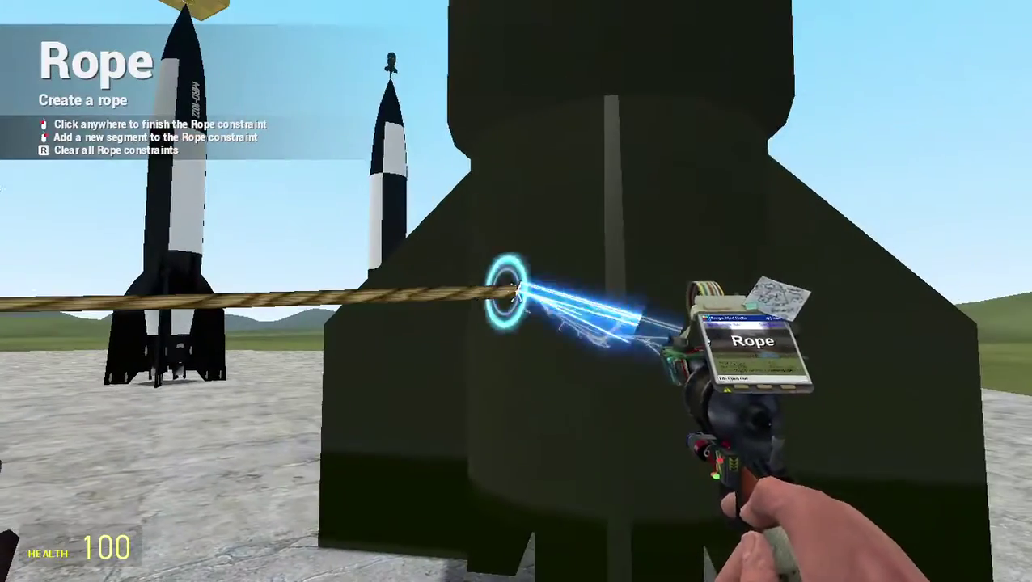
pyautogui.scroll(1, 516, 291)
pyautogui.click(516, 291)
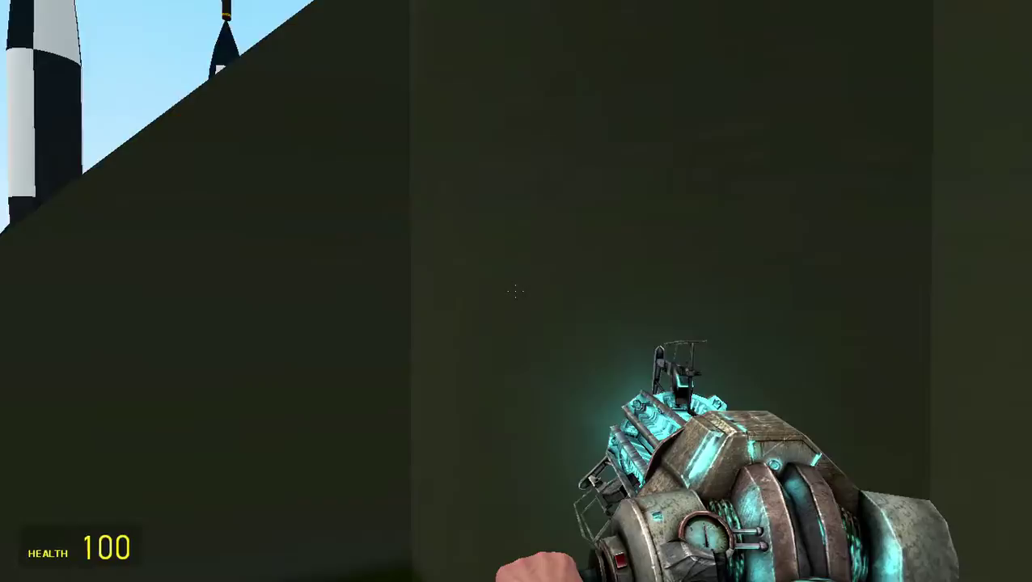
pyautogui.press('w')
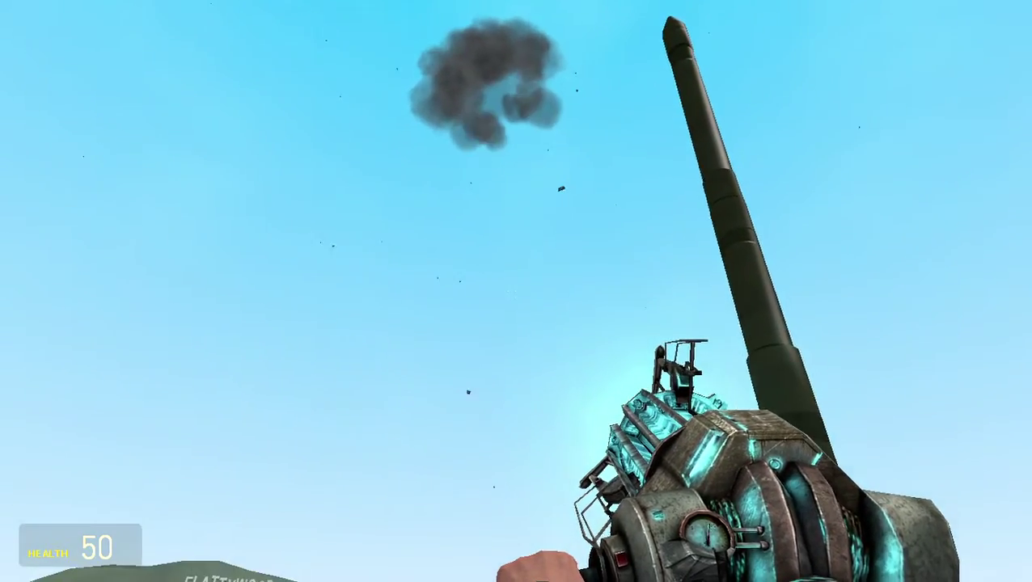
# - Enter sv_cheats 1 and god in the console, correcting a mistyped god command
pyautogui.press('`')
pyautogui.write('sv_cheats 1')
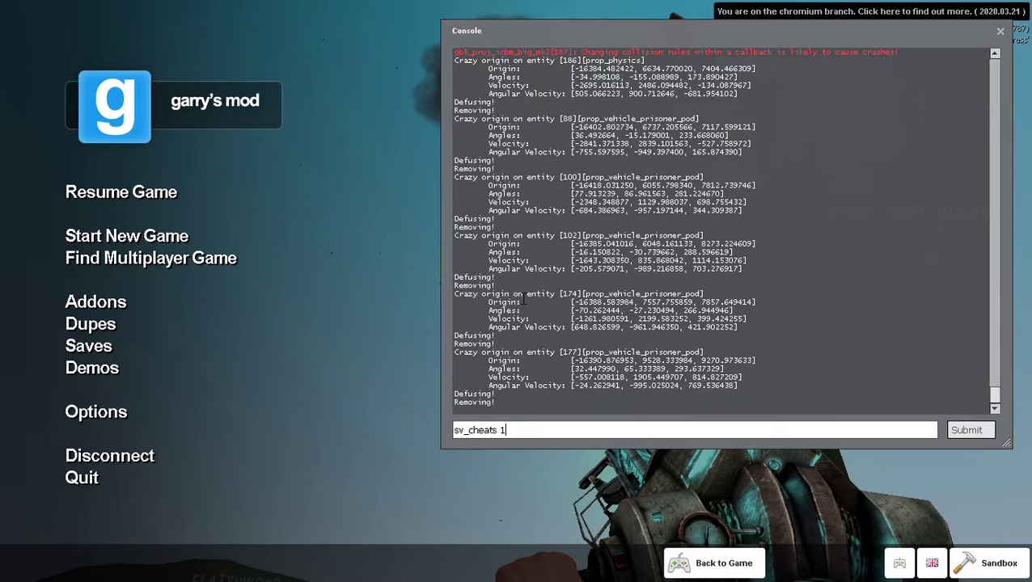
pyautogui.press('Return')
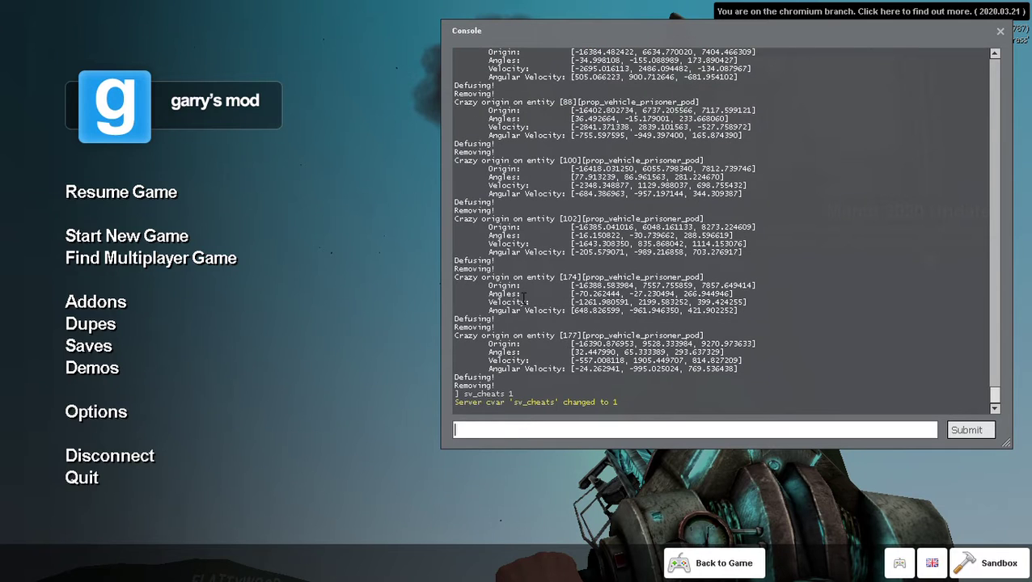
pyautogui.write('god')
pyautogui.press('Return')
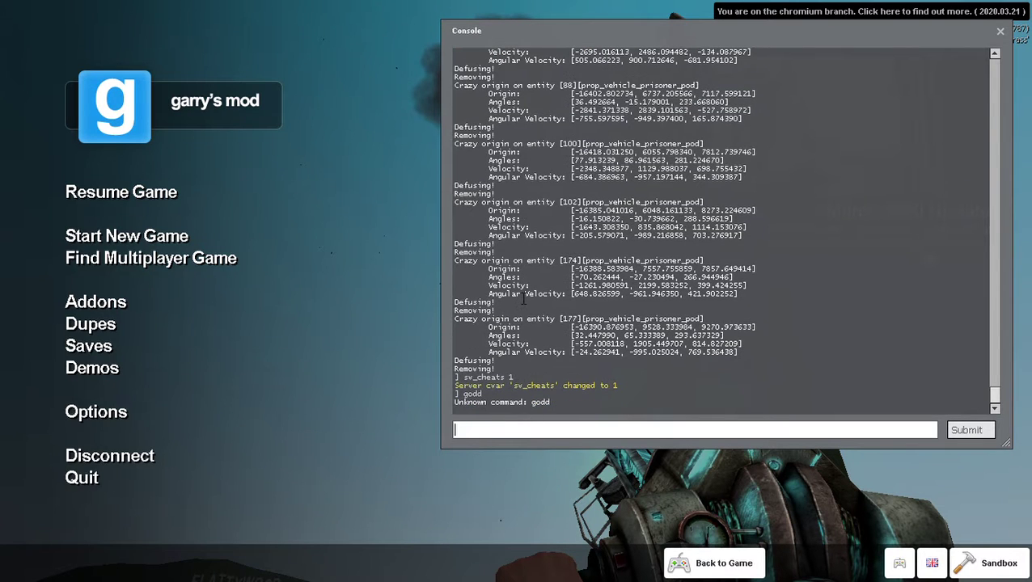
pyautogui.write('d')
pyautogui.press('Return')
pyautogui.press('`')
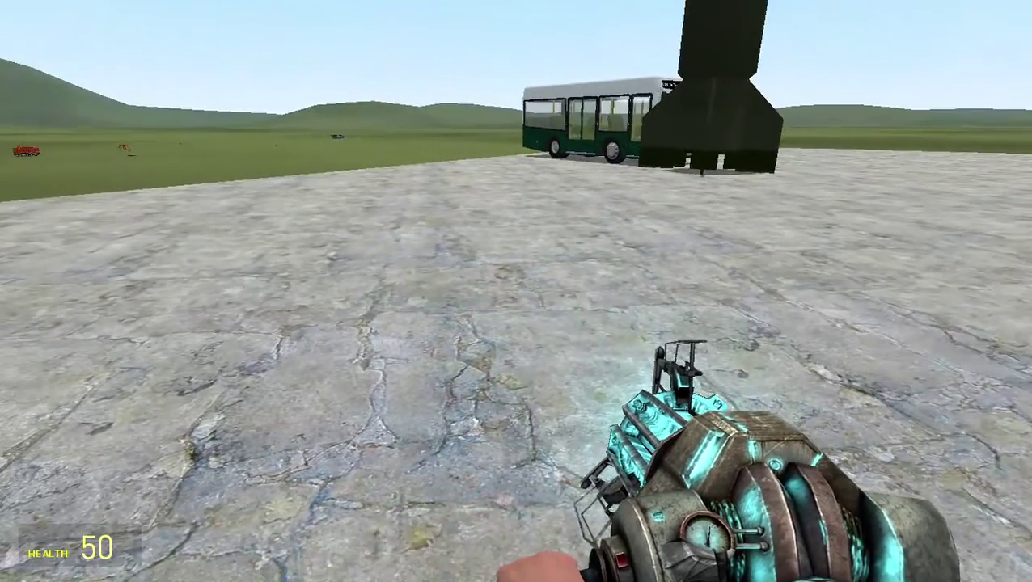
# - Spawn a large ICBM from Entities and an SCars bus beside it
pyautogui.press('q')
pyautogui.click(303, 426)
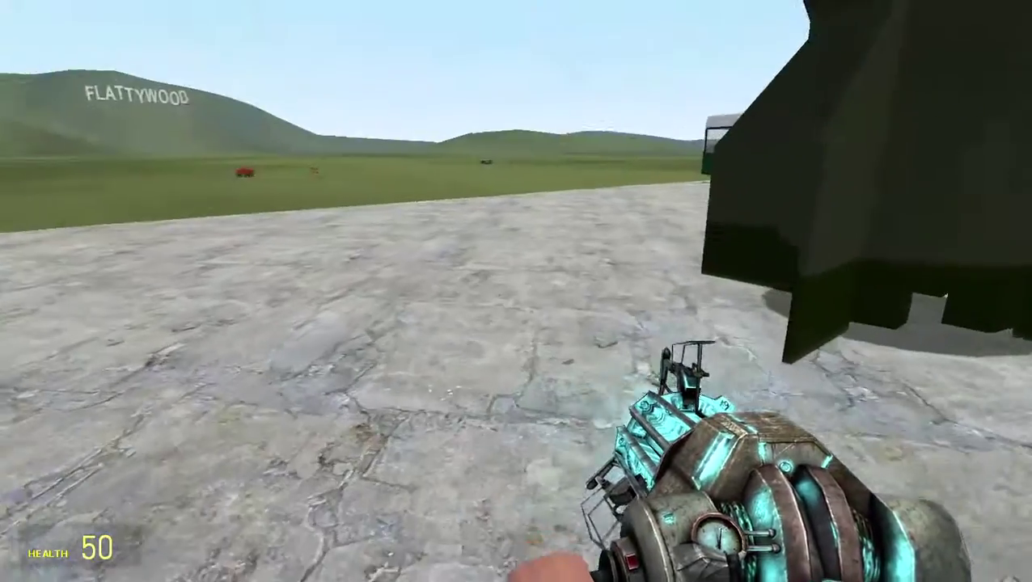
pyautogui.press('q')
pyautogui.click(263, 50)
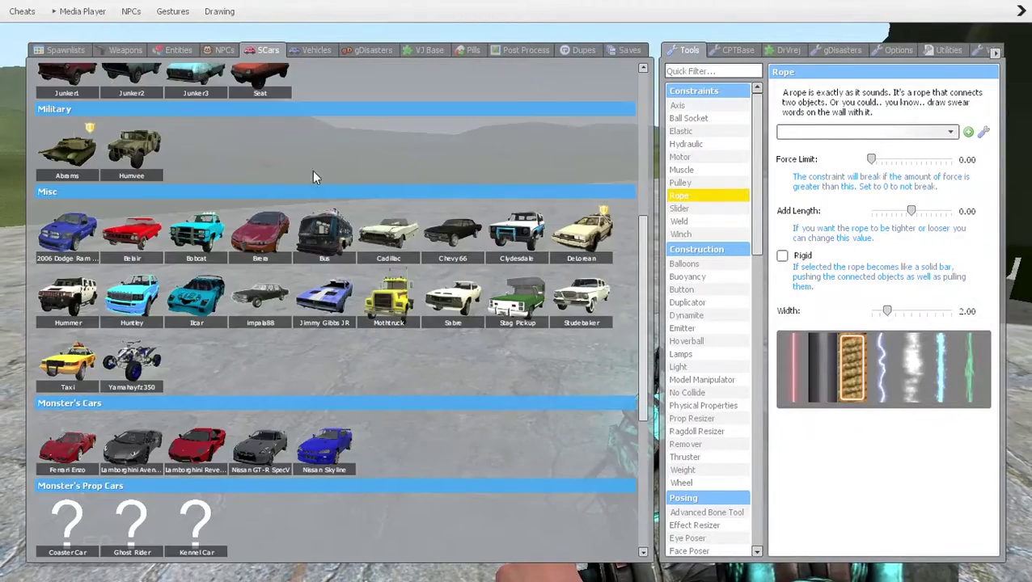
pyautogui.click(326, 243)
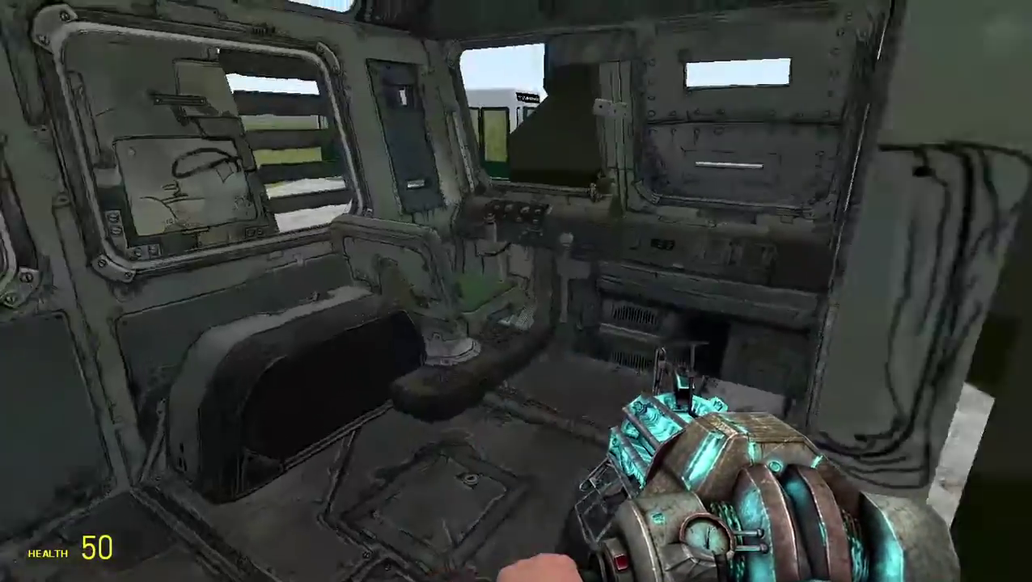
# - Rope the new bus to the ICBM and switch to the Physics Gun
pyautogui.press('q')
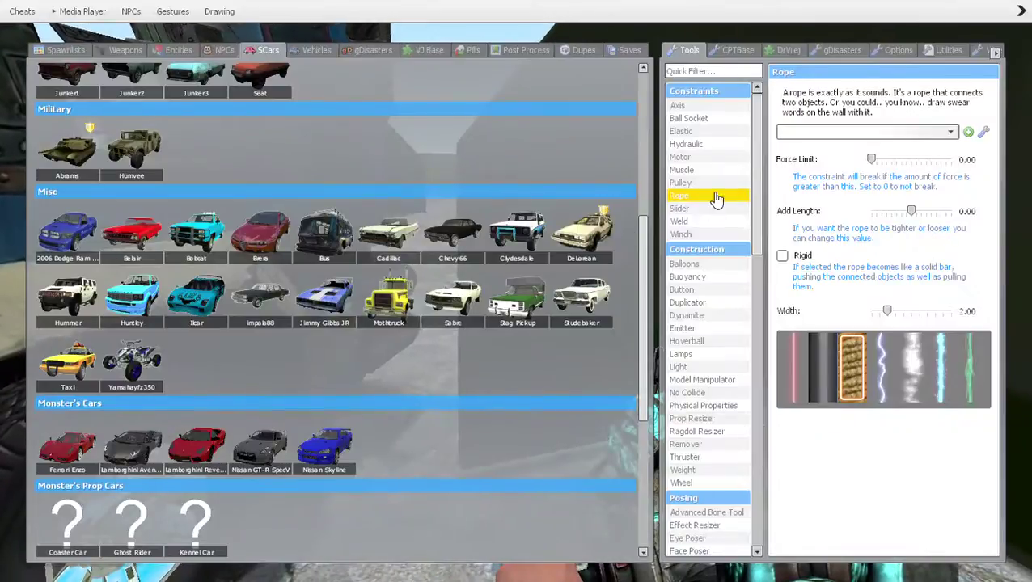
pyautogui.click(716, 199)
pyautogui.click(516, 291)
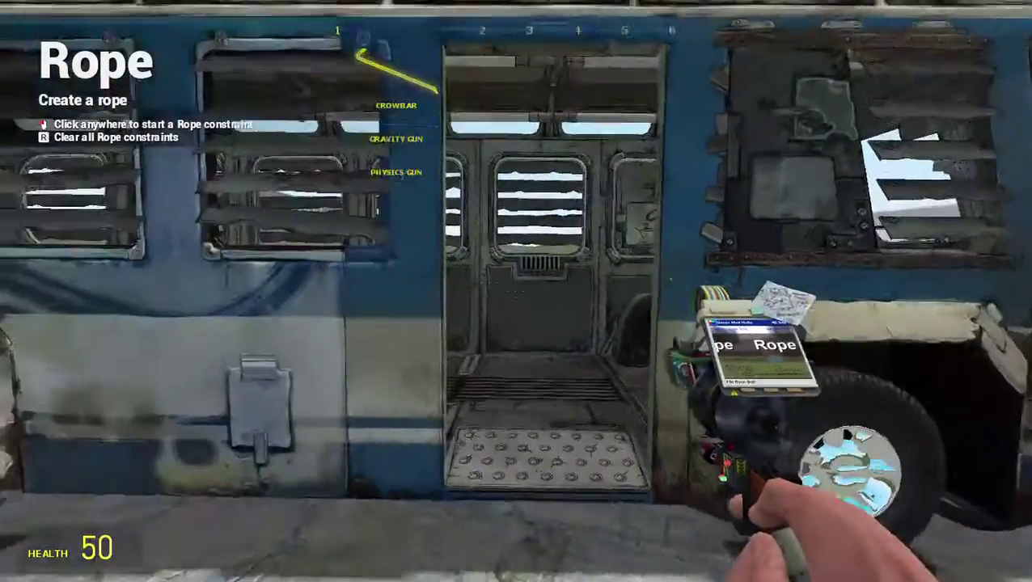
pyautogui.scroll(-2, 516, 292)
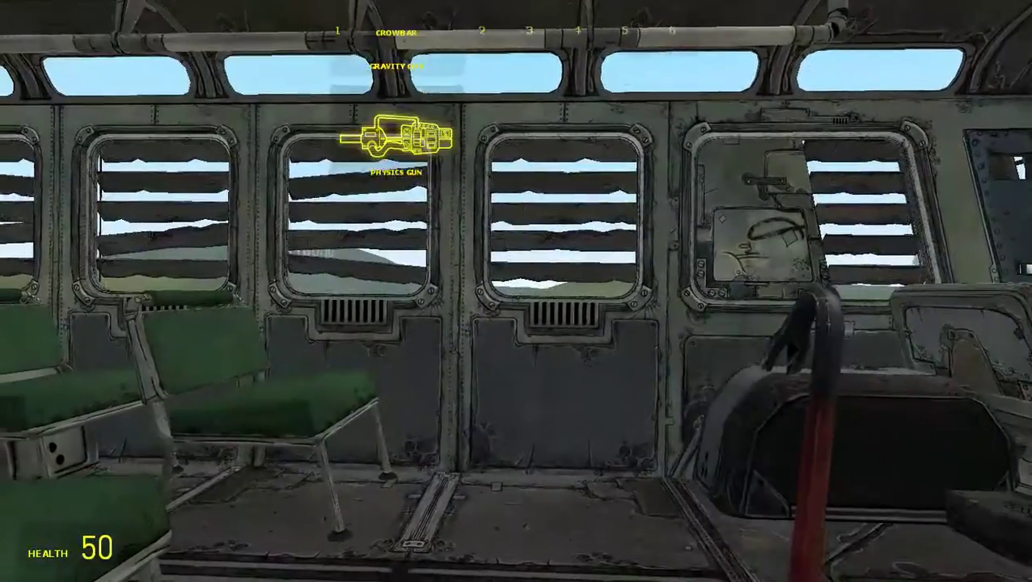
pyautogui.click(516, 291)
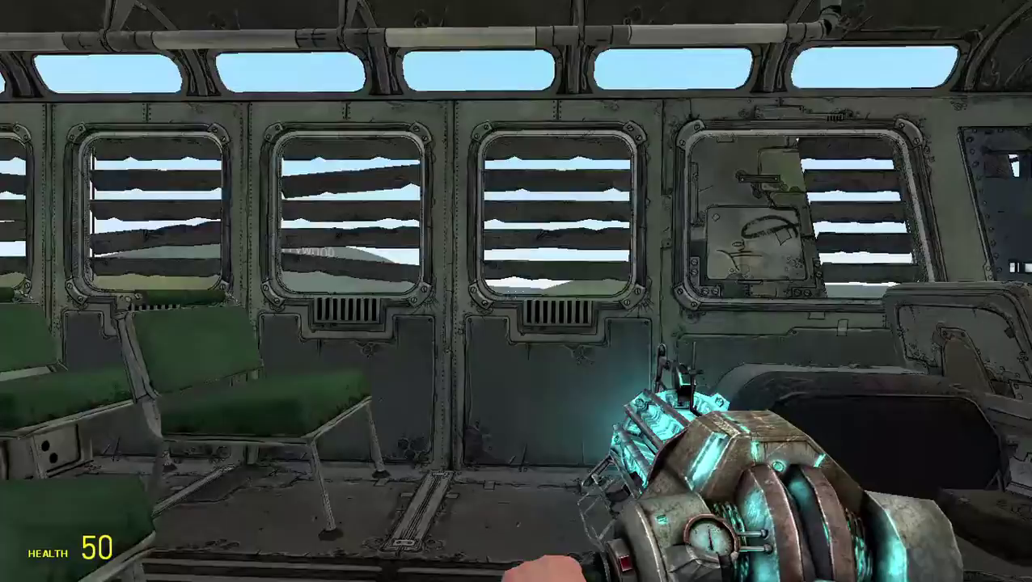
# - Walk around the bus, take the driver seat, and wait inside for launch
pyautogui.press('w')
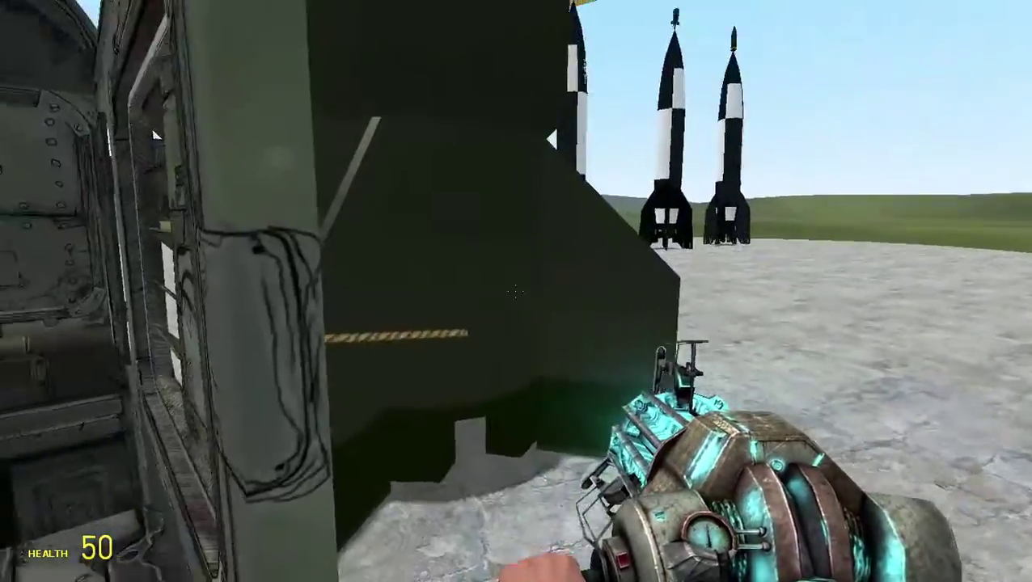
pyautogui.press('w')
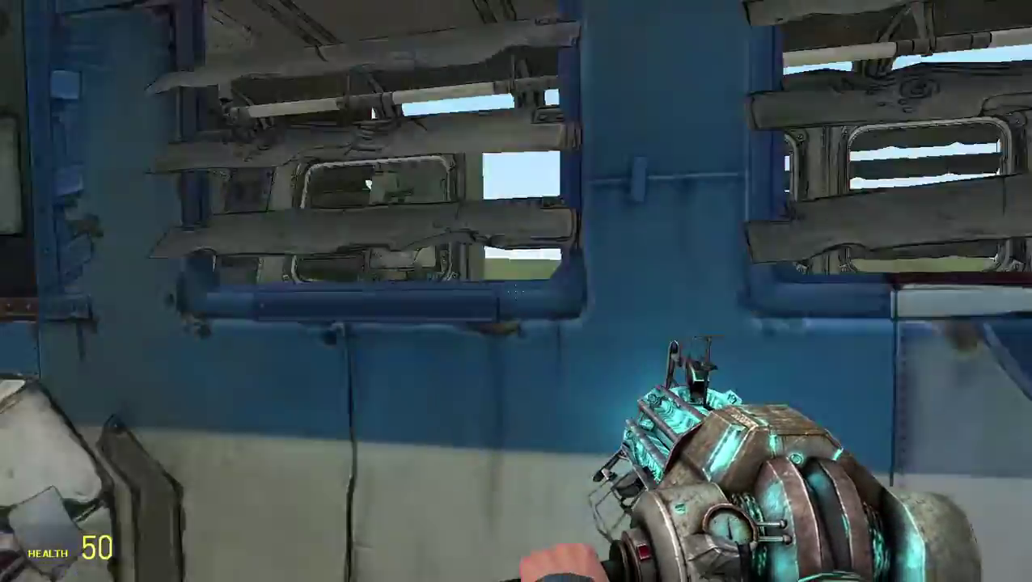
pyautogui.press('s')
pyautogui.press('a')
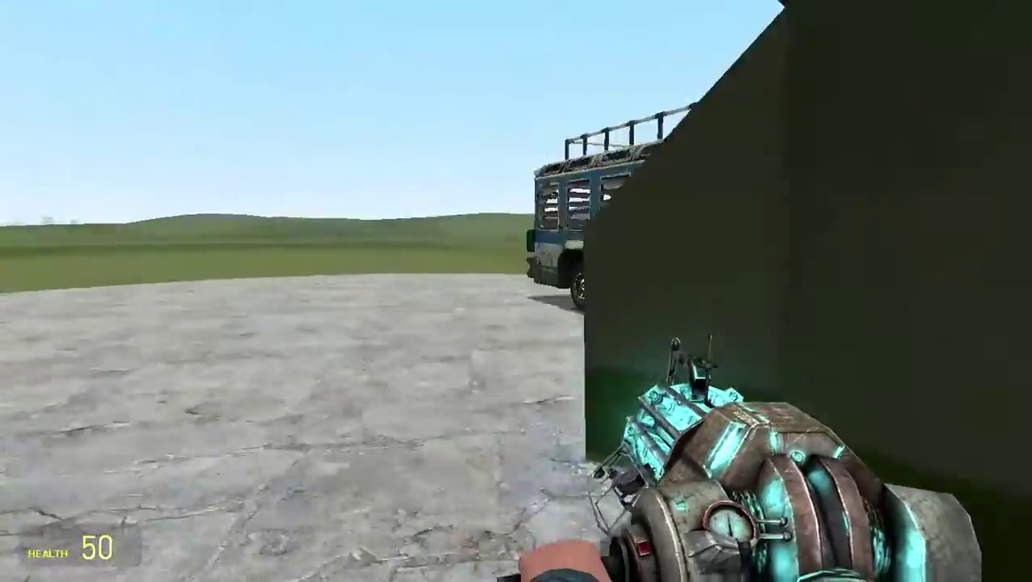
pyautogui.press('w')
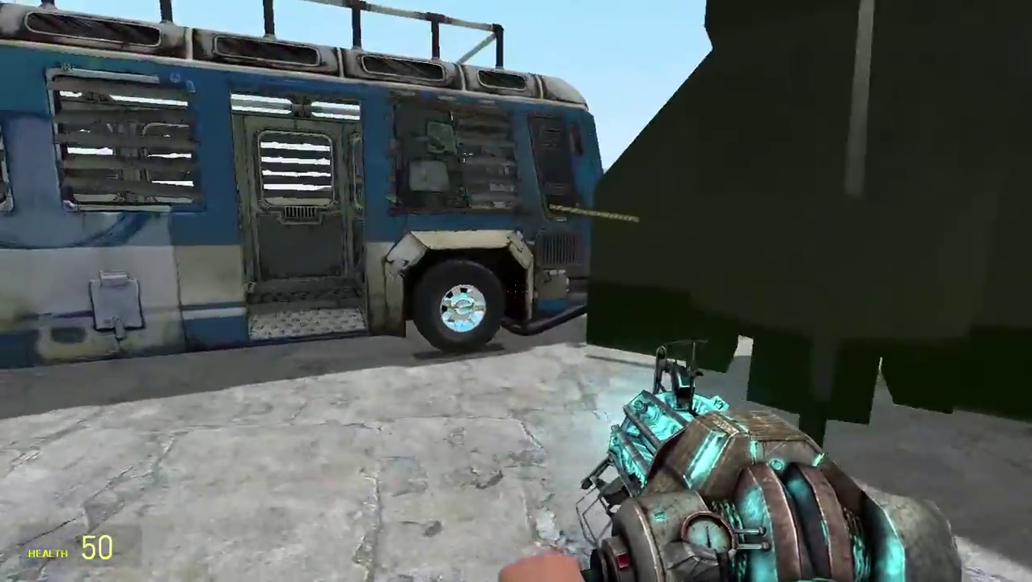
pyautogui.press('s')
pyautogui.press('w')
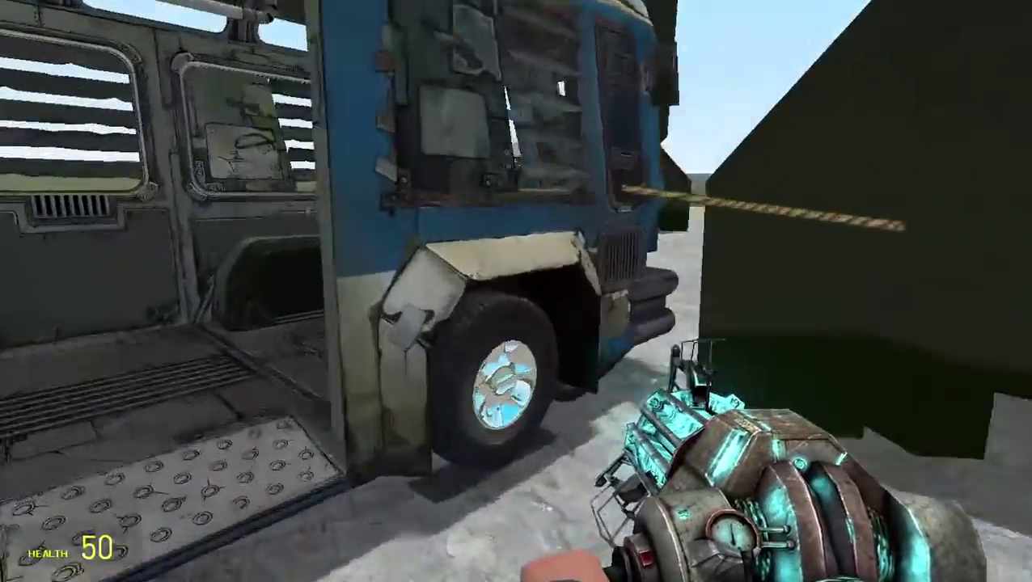
pyautogui.press('w')
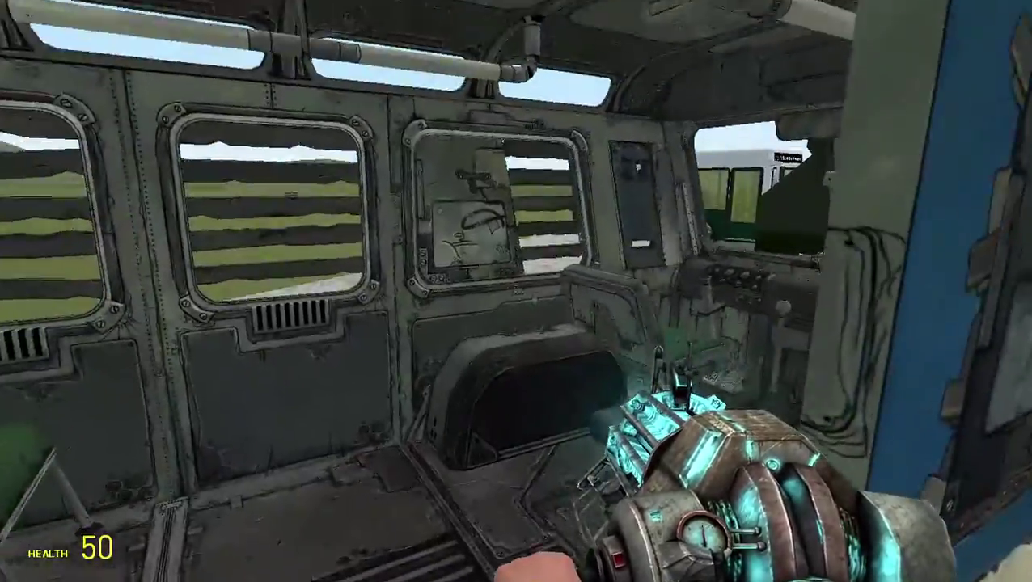
pyautogui.press('w')
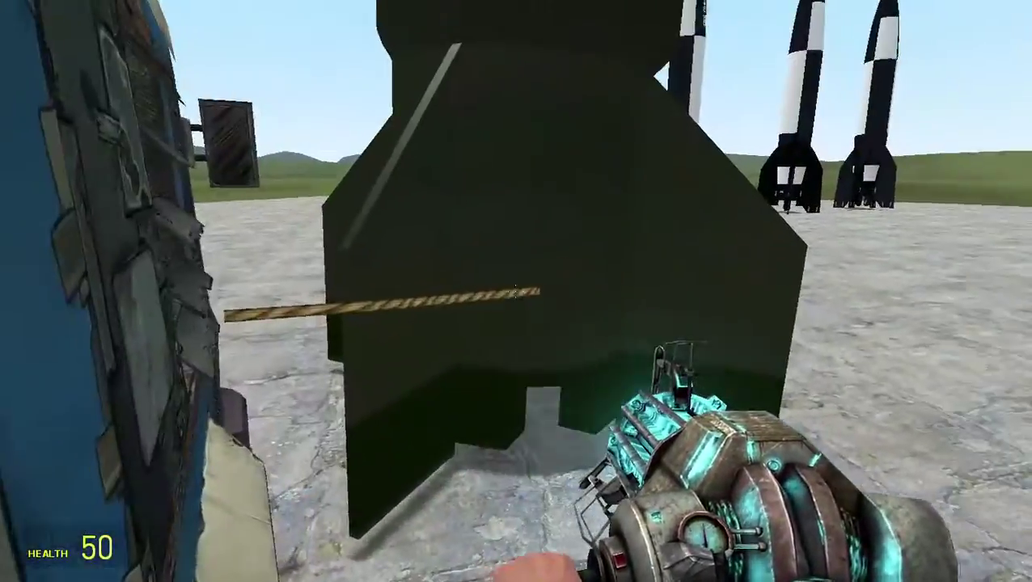
pyautogui.press('e')
pyautogui.press('e')
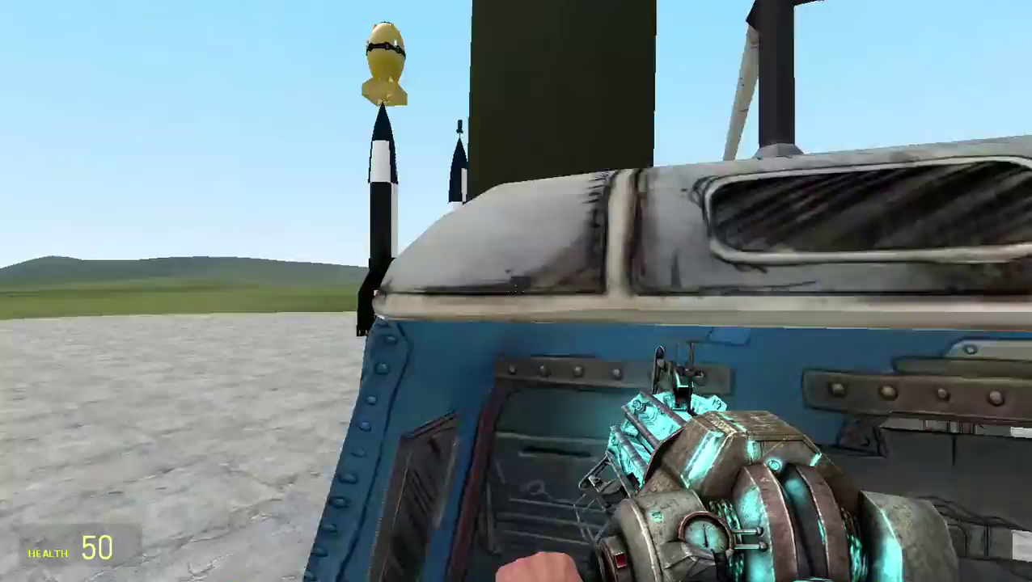
pyautogui.press('w')
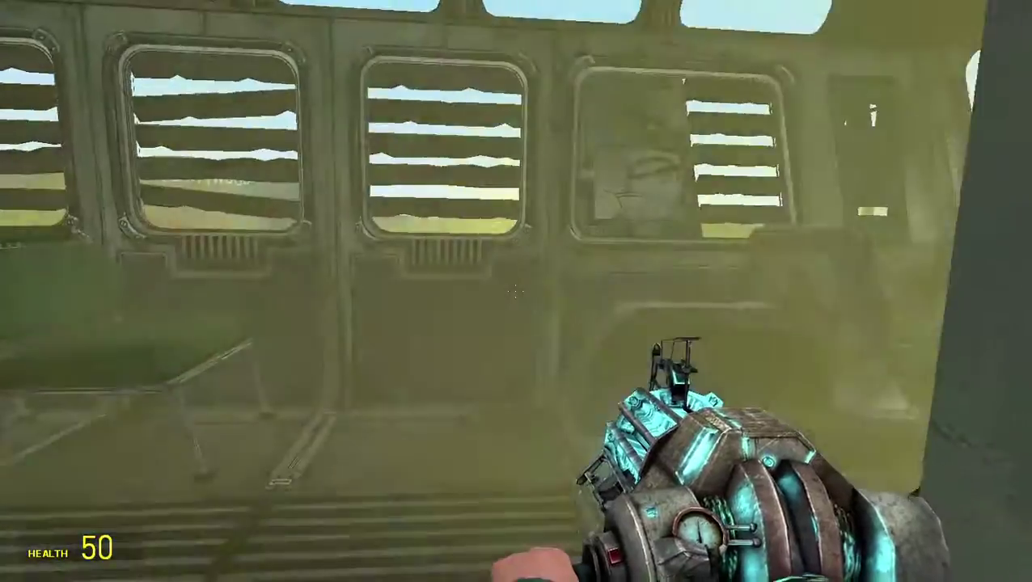
pyautogui.press('w')
pyautogui.press('w')
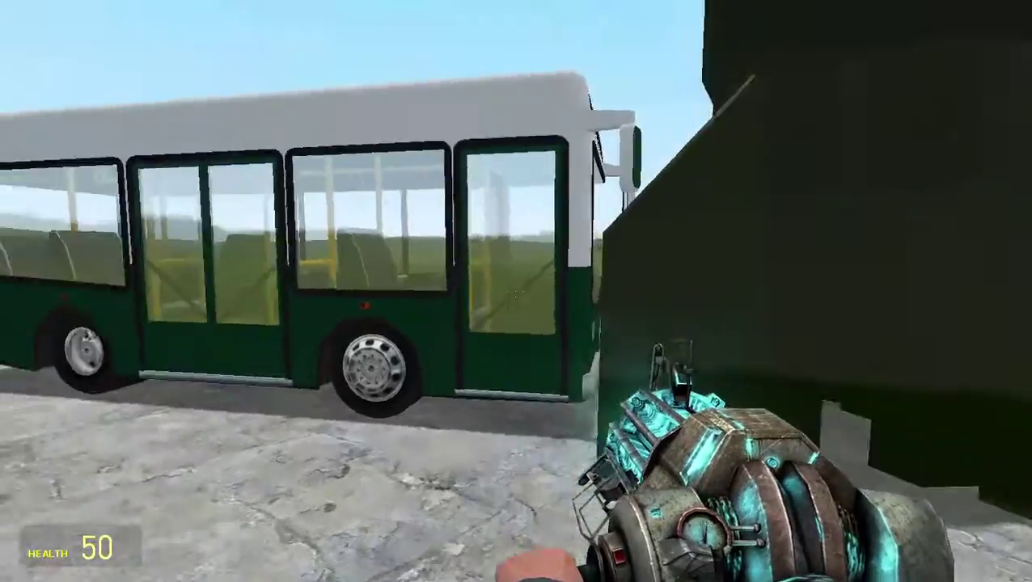
# - Walk around the bus following the launched rocket across the sky, then open the spawn menu
pyautogui.press('w')
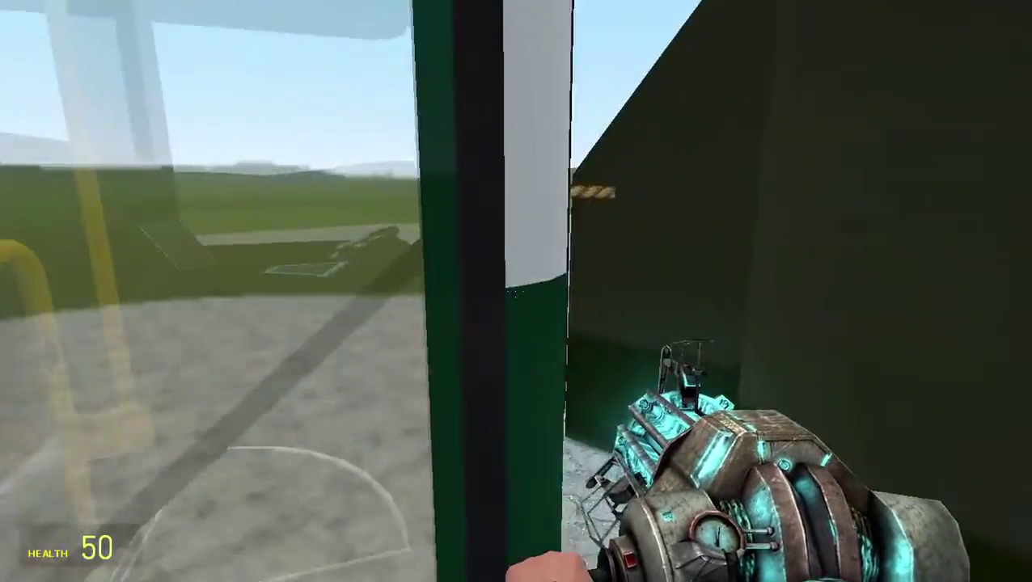
pyautogui.press('w')
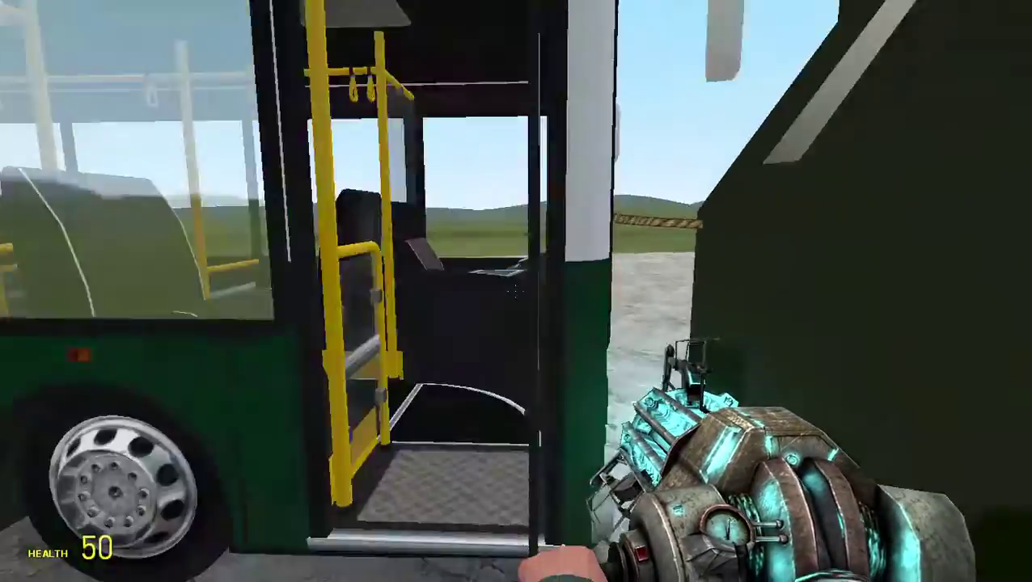
pyautogui.press('w')
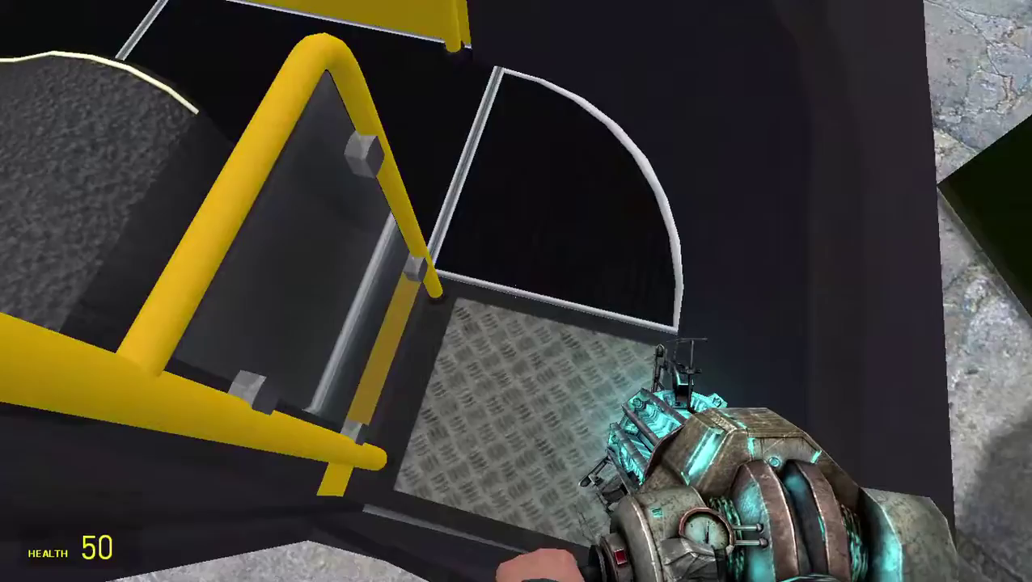
pyautogui.press('w')
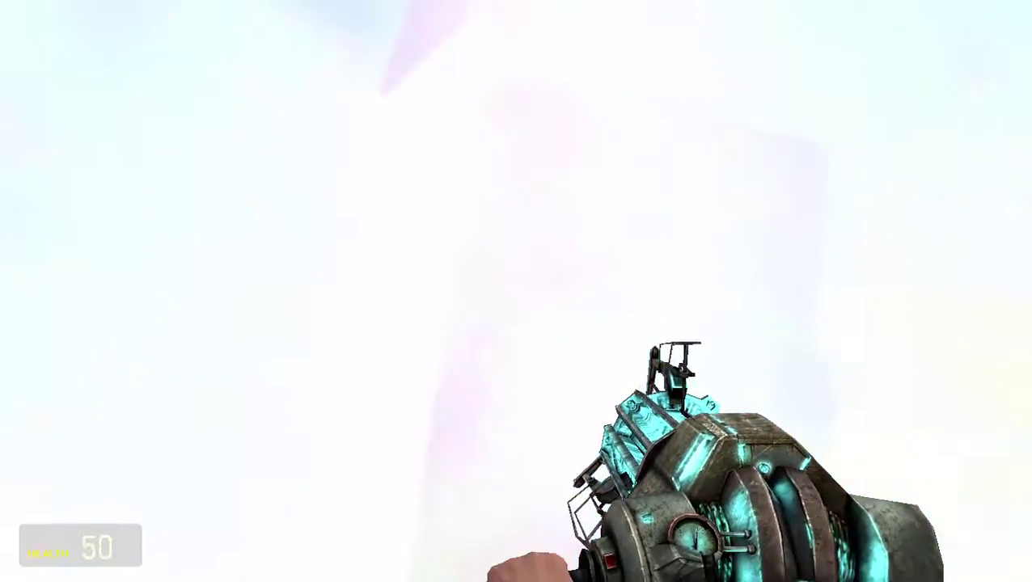
pyautogui.press('w')
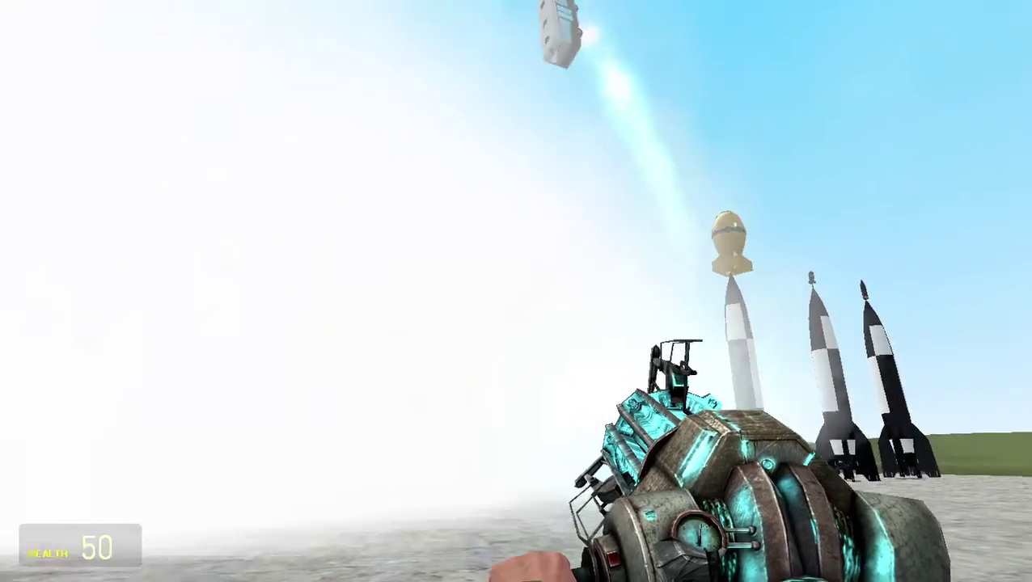
pyautogui.press('w')
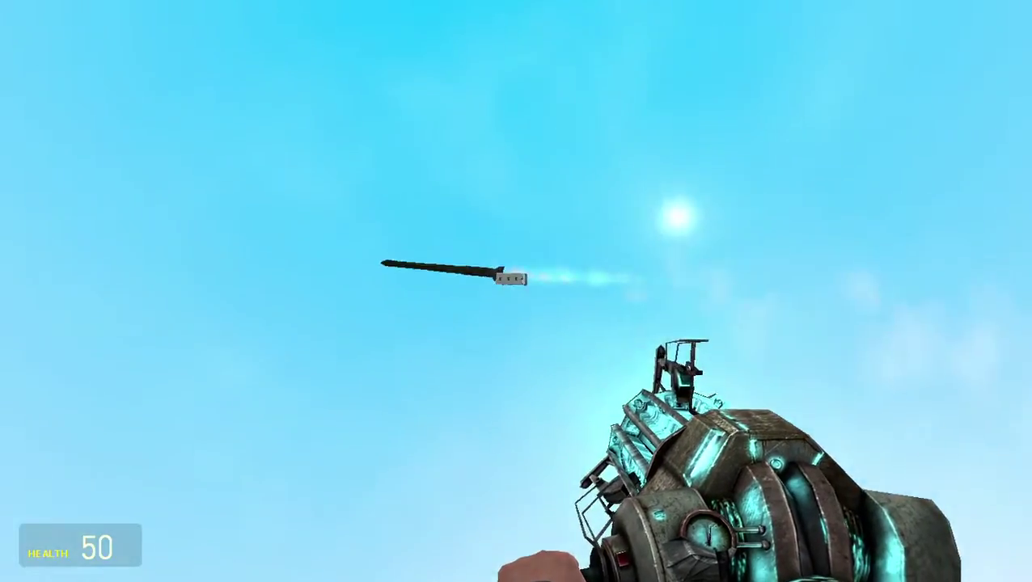
pyautogui.press('q')
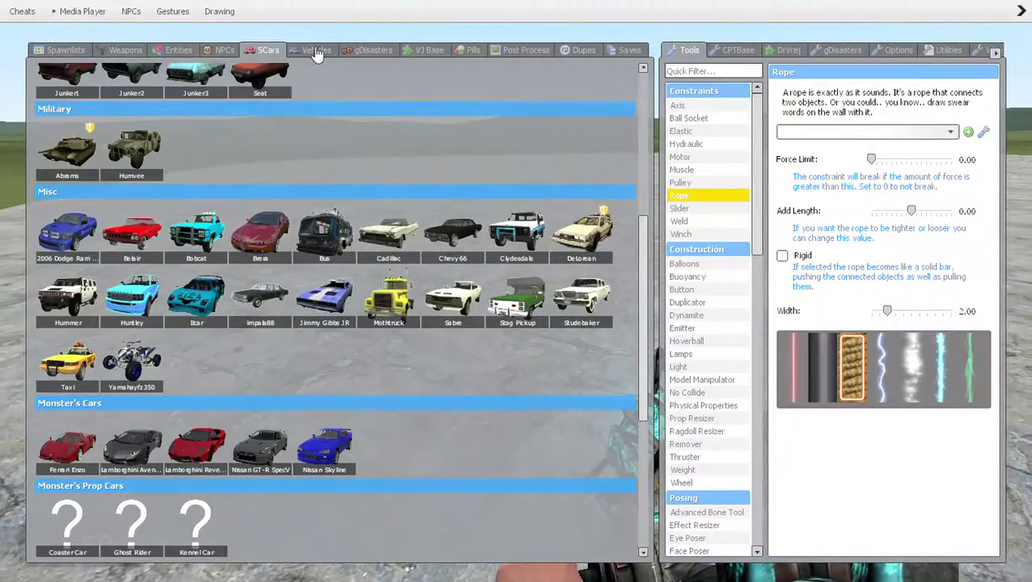
# - Spawn an ICBM - GEE Mk 10 from GB5: Missiles onto the concrete pad
pyautogui.press('q')
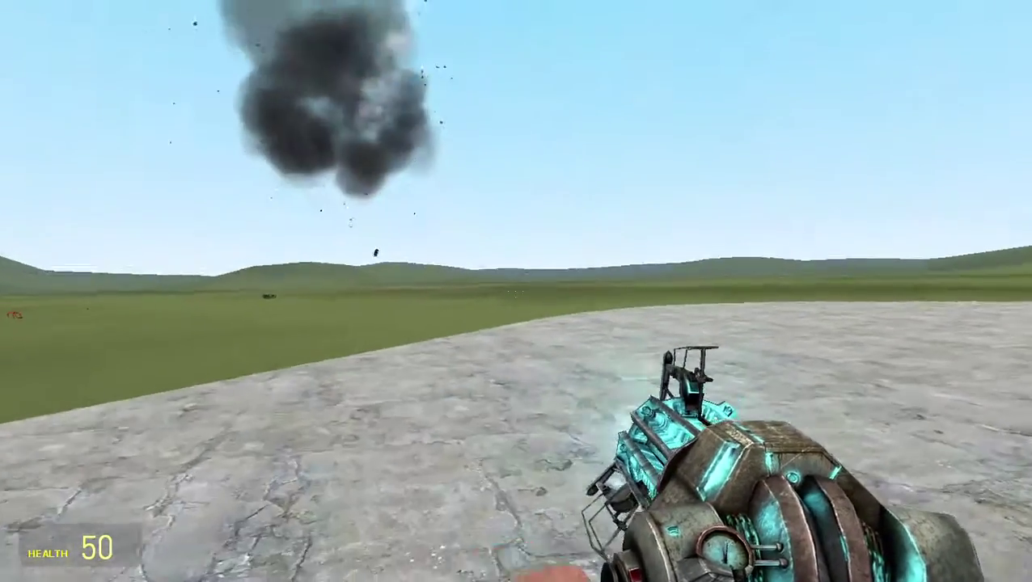
pyautogui.press('q')
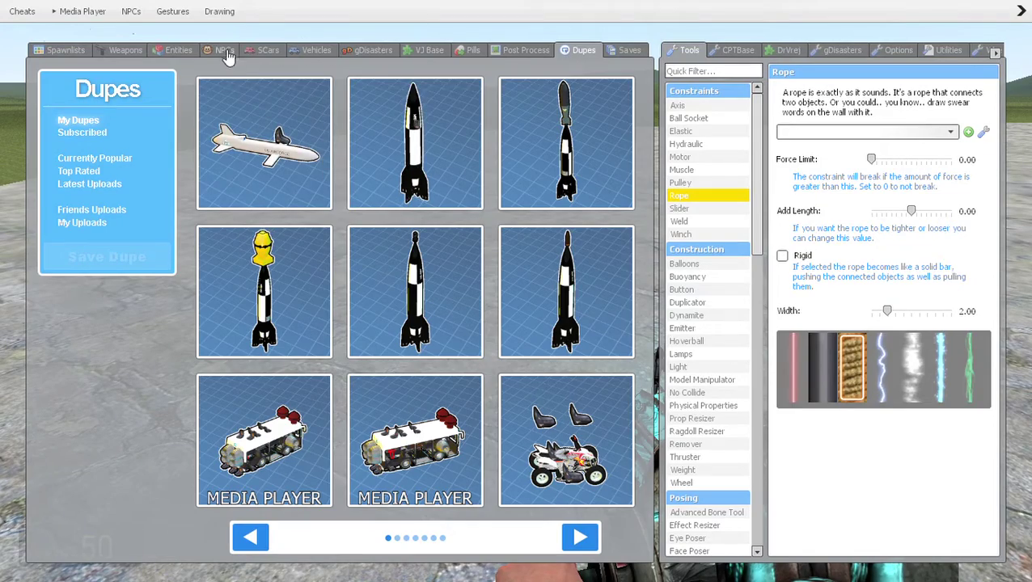
pyautogui.click(178, 50)
pyautogui.click(322, 439)
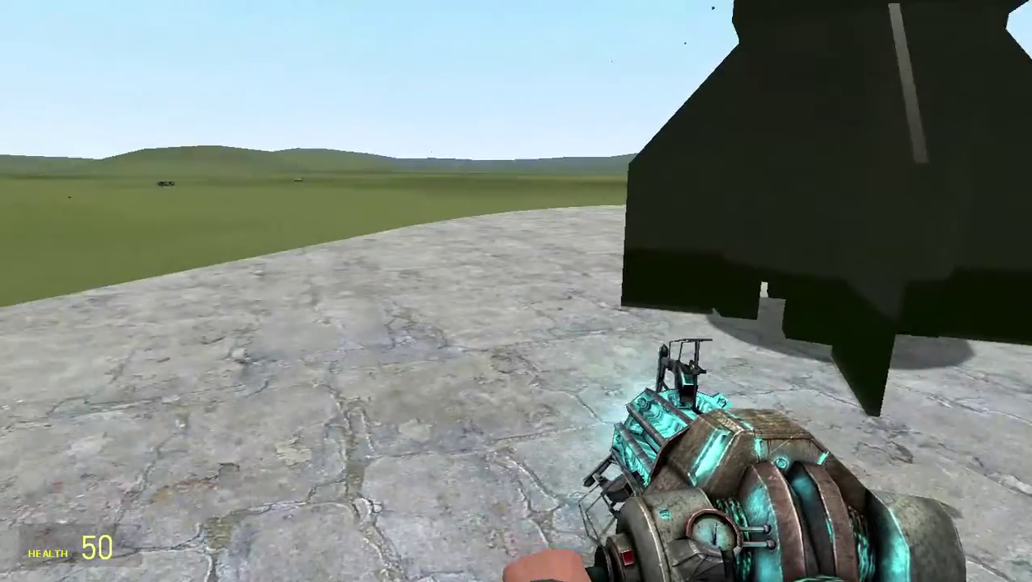
# - Spawn the green bus from SligWolf's Vehicles right beside the ICBM
pyautogui.press('q')
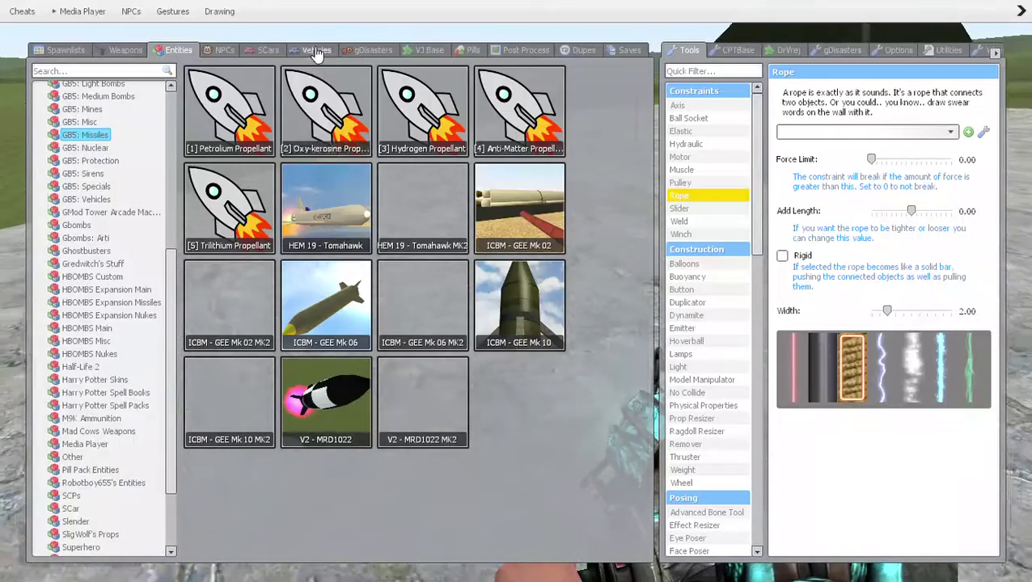
pyautogui.click(318, 50)
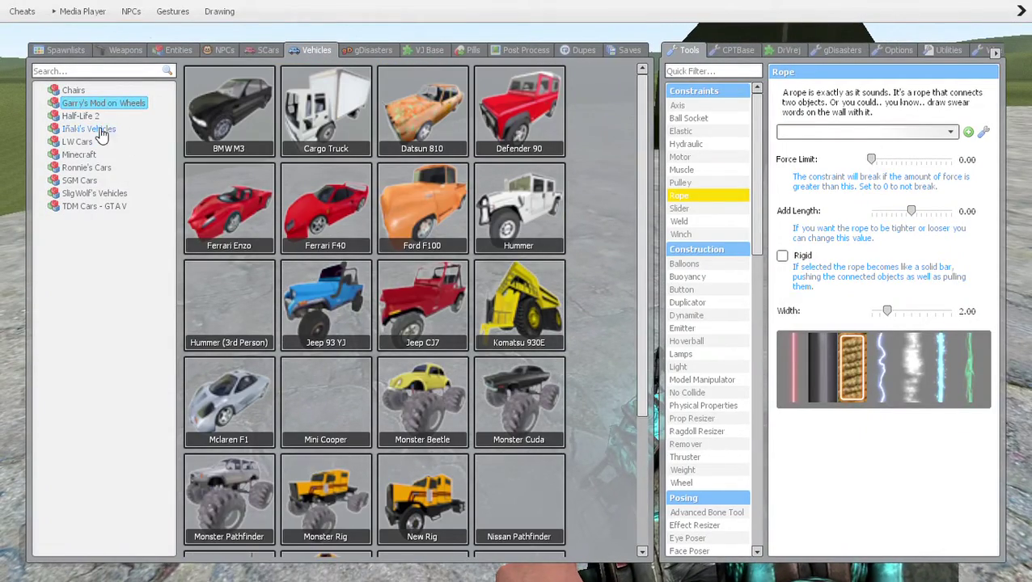
pyautogui.click(94, 207)
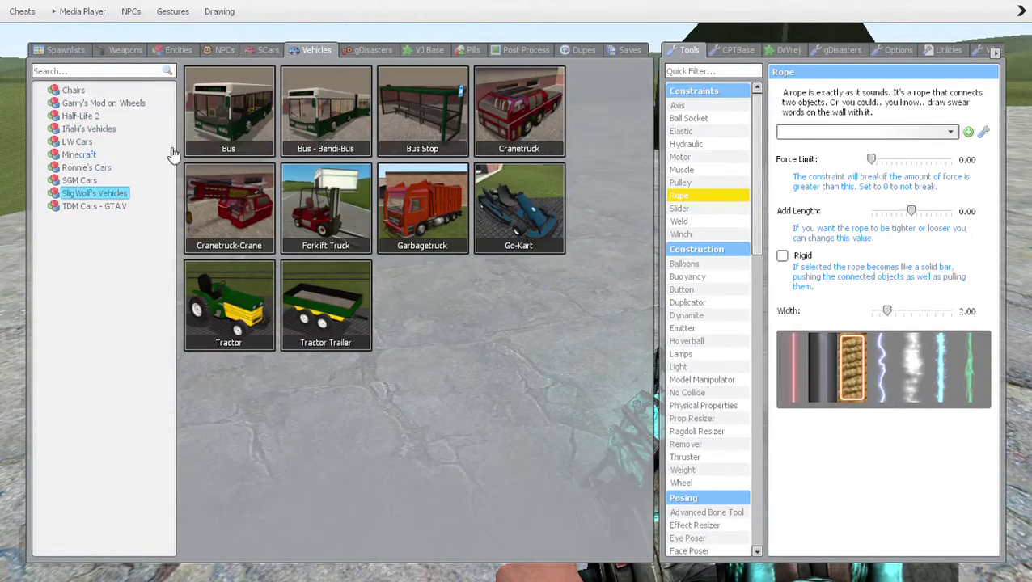
pyautogui.click(325, 113)
pyautogui.scroll(-1, 516, 291)
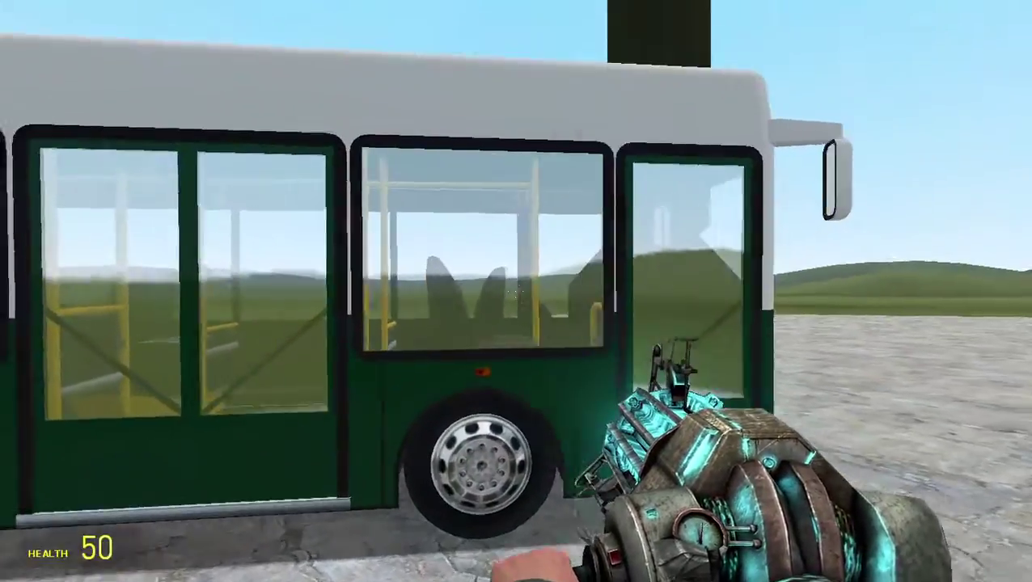
# - Lift the green bus, rope it to the ICBM with the Rope tool, and board it
pyautogui.moveTo(516, 291); pyautogui.dragTo(516, 291)
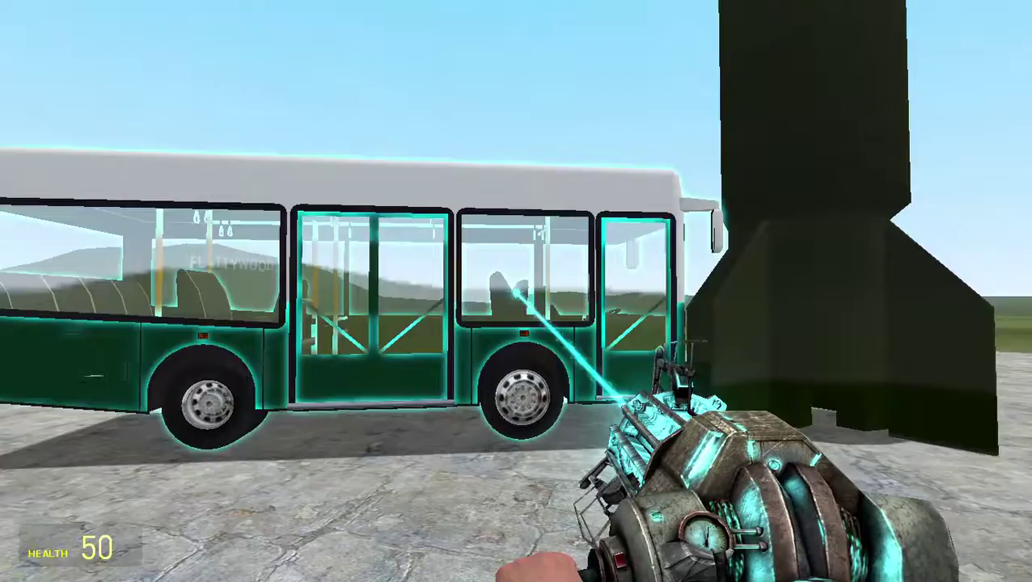
pyautogui.press('q')
pyautogui.press('q')
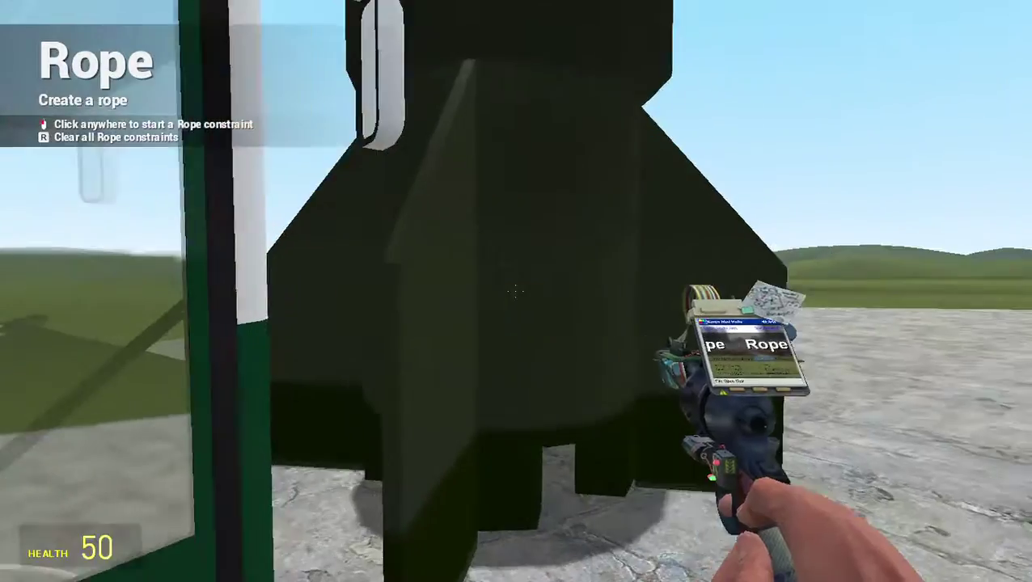
pyautogui.press('1')
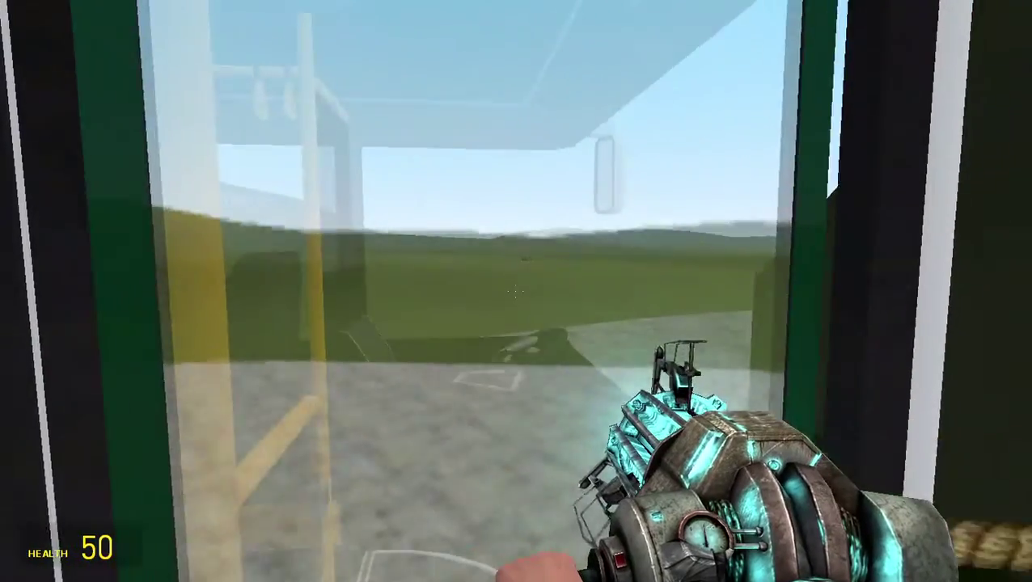
pyautogui.press('w')
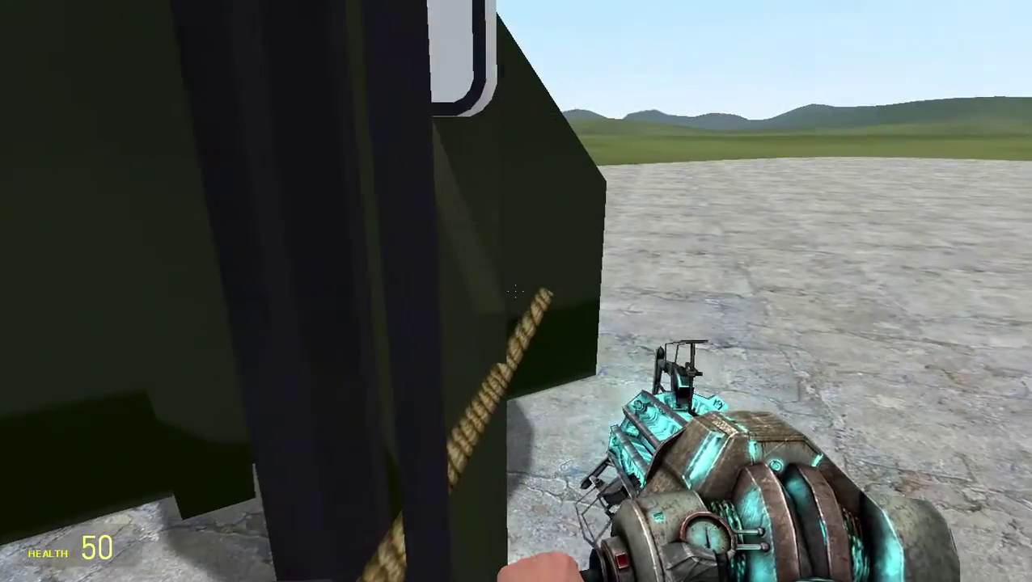
pyautogui.press('w')
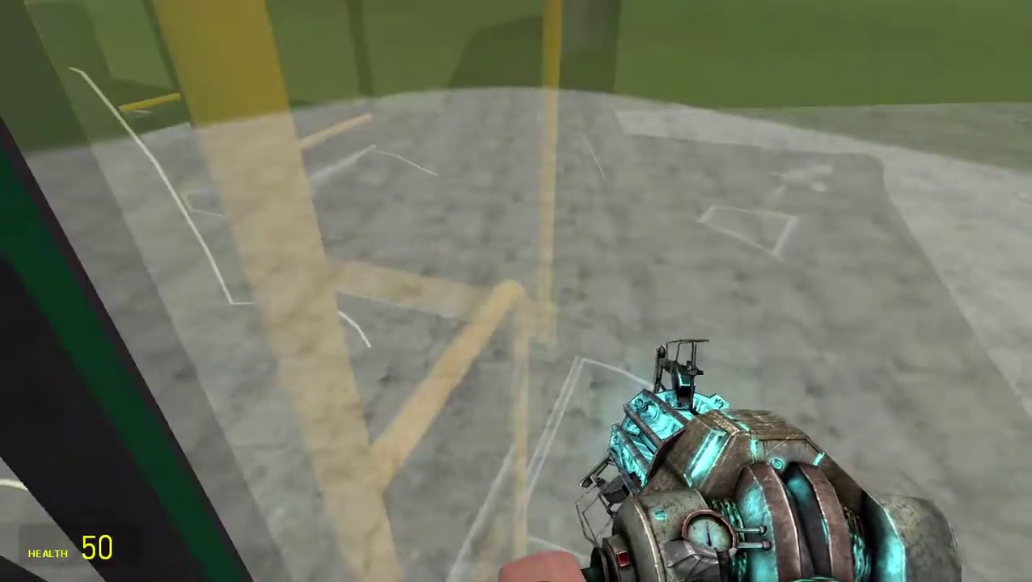
# - Cycle back to the Physics Gun and fire to launch the roped bus and ICBM
pyautogui.press('w')
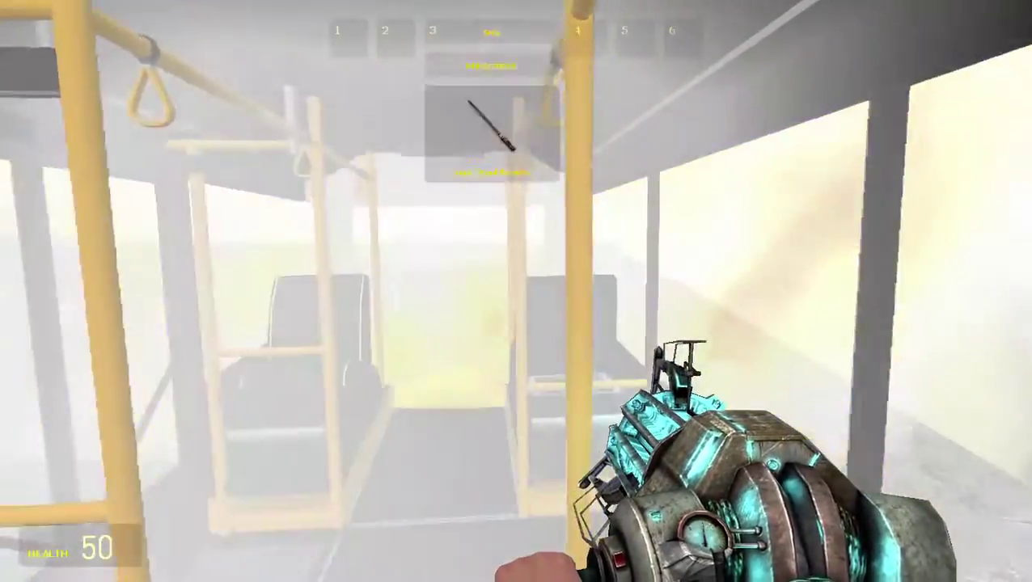
pyautogui.press('1')
pyautogui.press('2')
pyautogui.press('1')
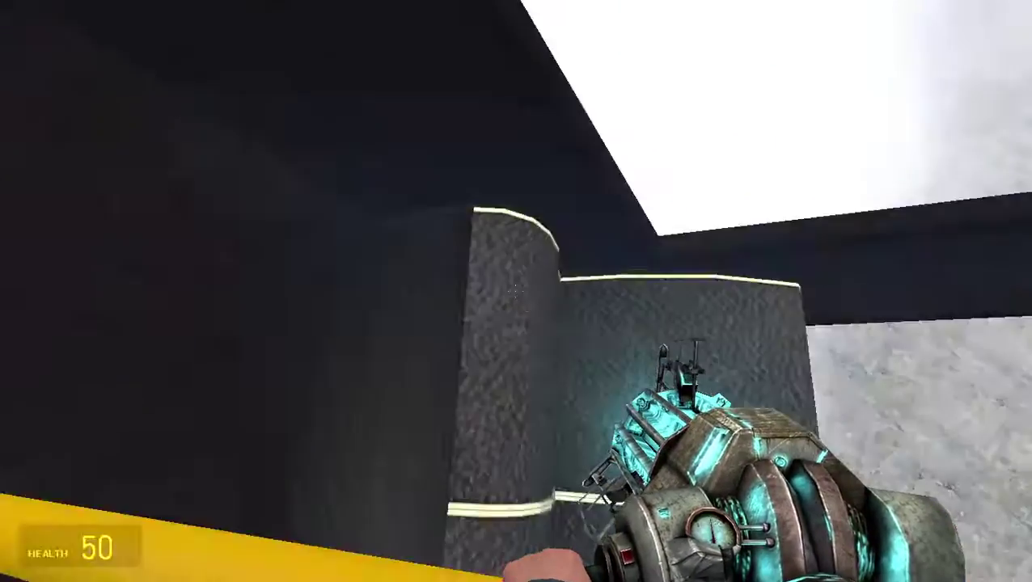
pyautogui.click(516, 291)
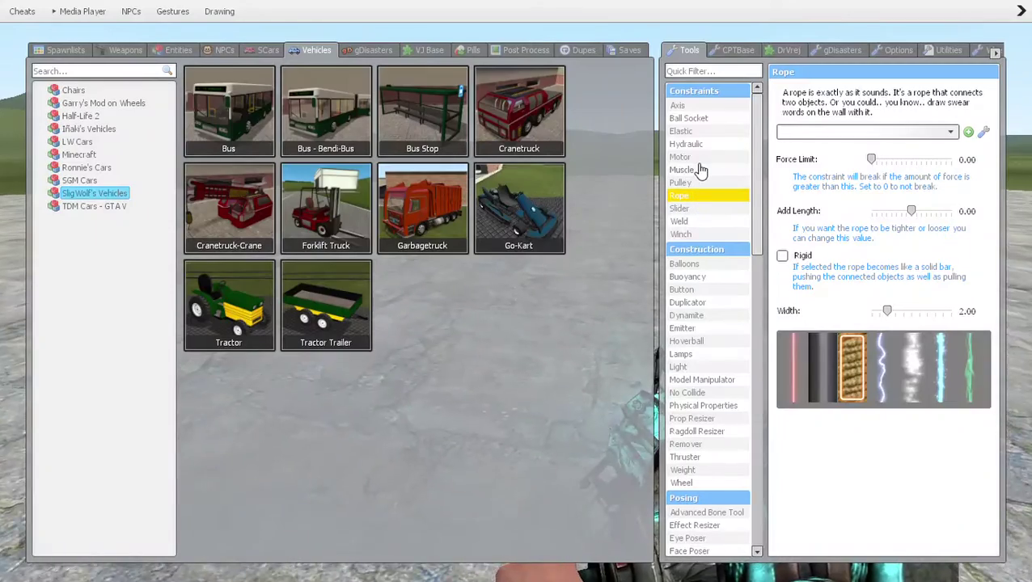
# - Spawn two more rockets from the missile entities list
pyautogui.click(178, 50)
pyautogui.click(228, 113)
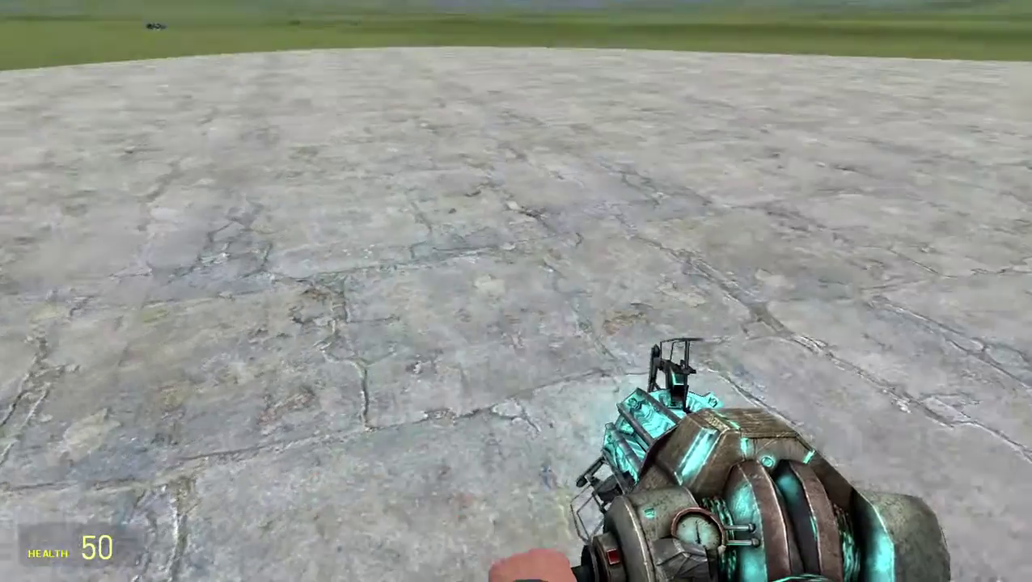
pyautogui.press('q')
pyautogui.click(228, 113)
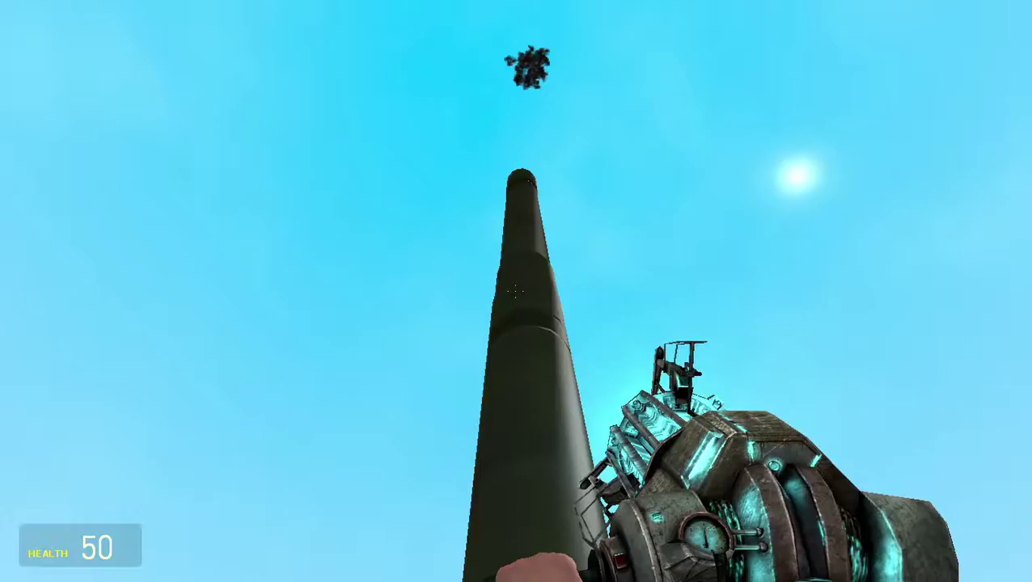
# - Browse the Weapons, Construction Props and Entities lists, then open the HBOMBS Nukes category
pyautogui.press('q')
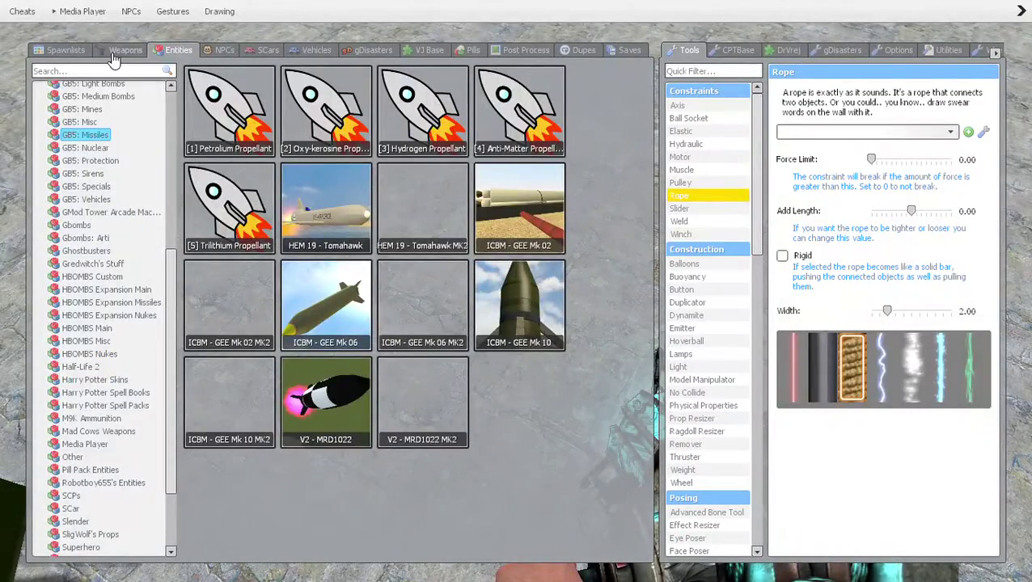
pyautogui.click(124, 51)
pyautogui.click(65, 50)
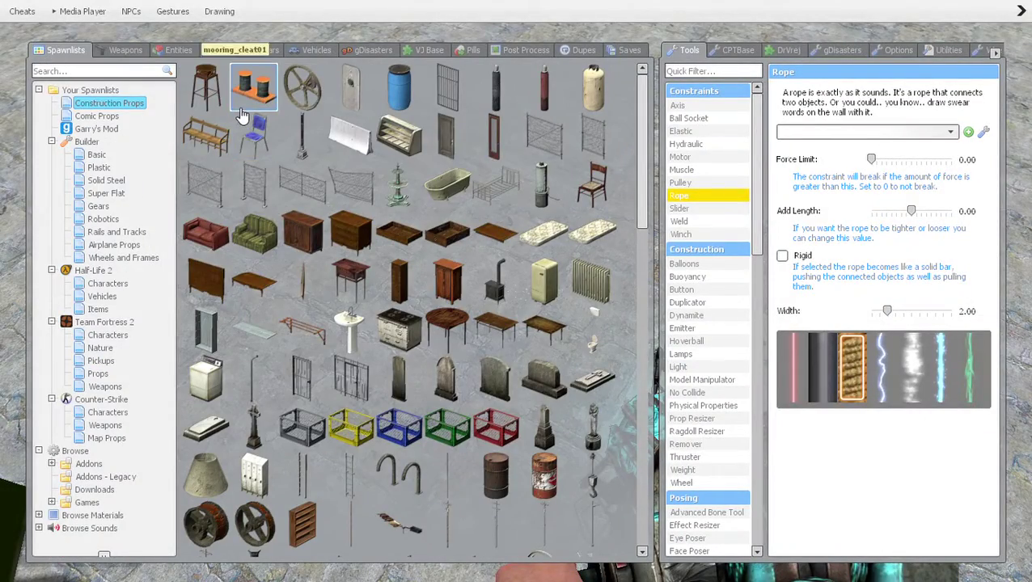
pyautogui.click(178, 50)
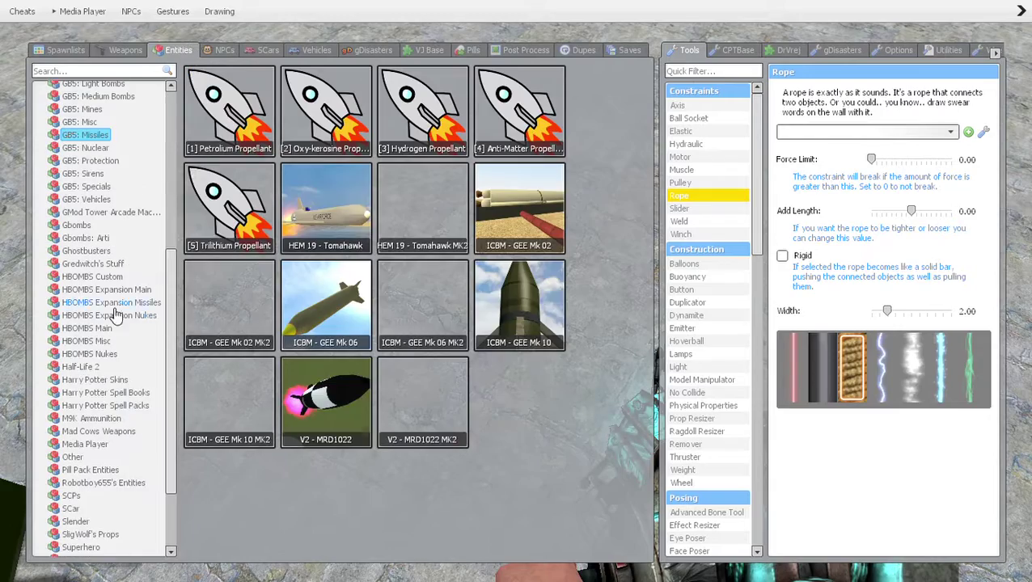
pyautogui.press('q')
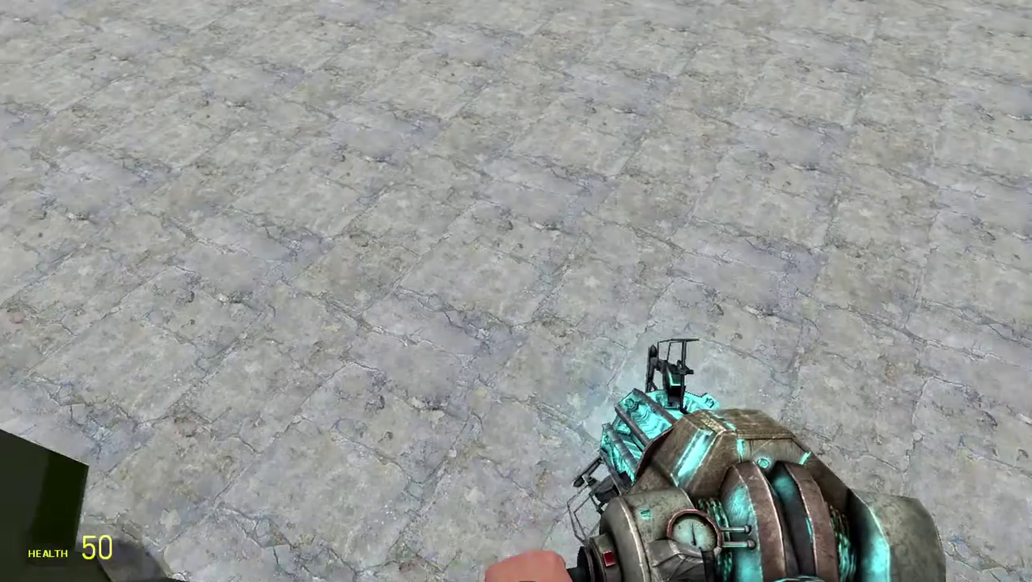
pyautogui.press('q')
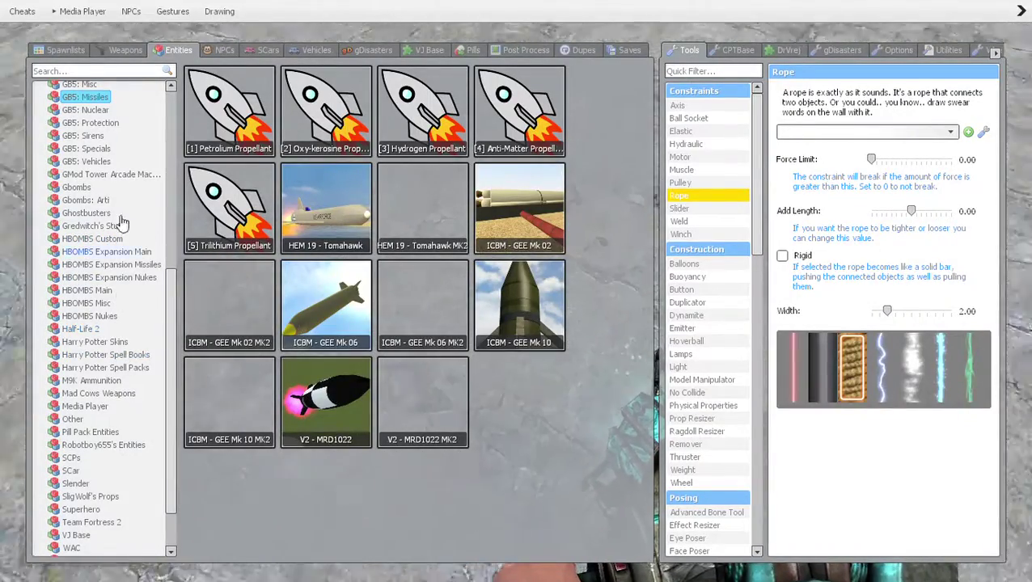
pyautogui.scroll(-1, 110, 320)
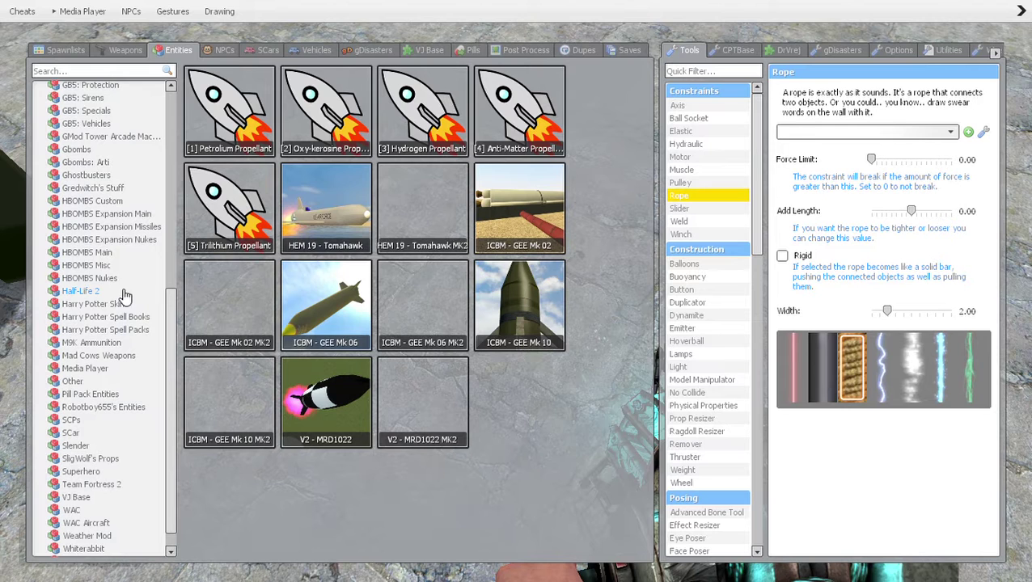
pyautogui.click(90, 278)
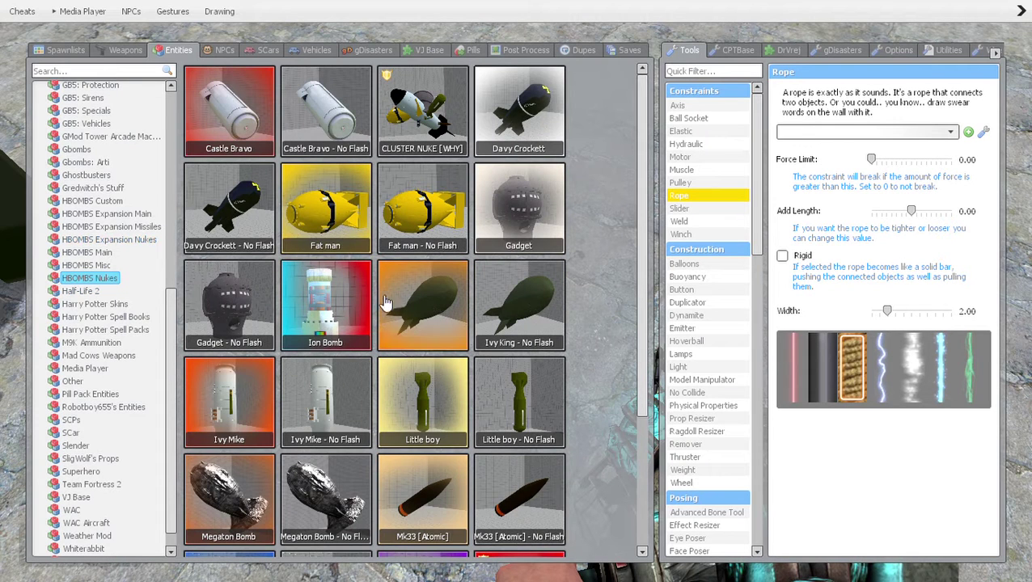
pyautogui.scroll(-2, 372, 158)
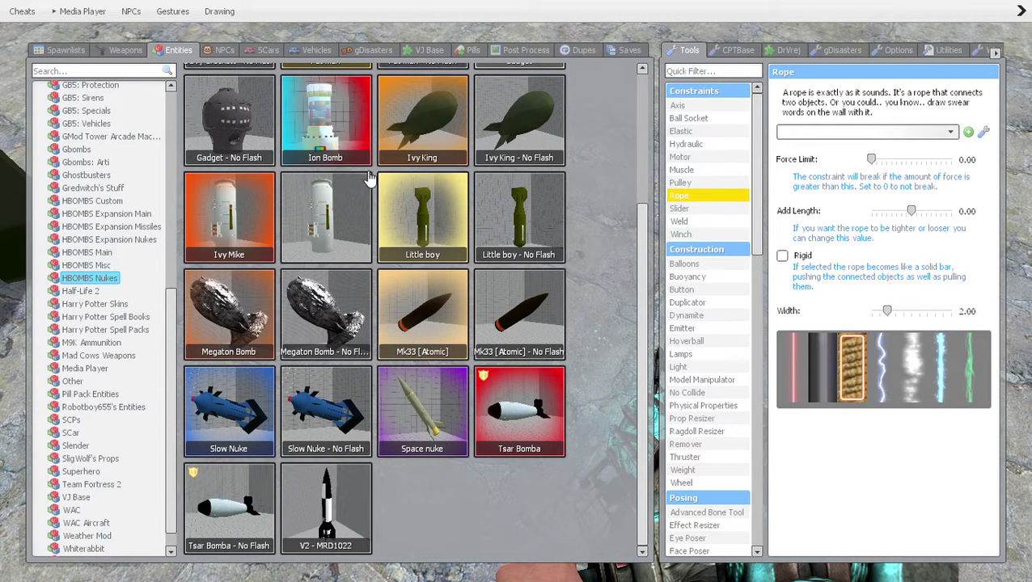
# - Spawn a white nuke and hold it above the green rocket's nose with the Physics Gun
pyautogui.click(526, 408)
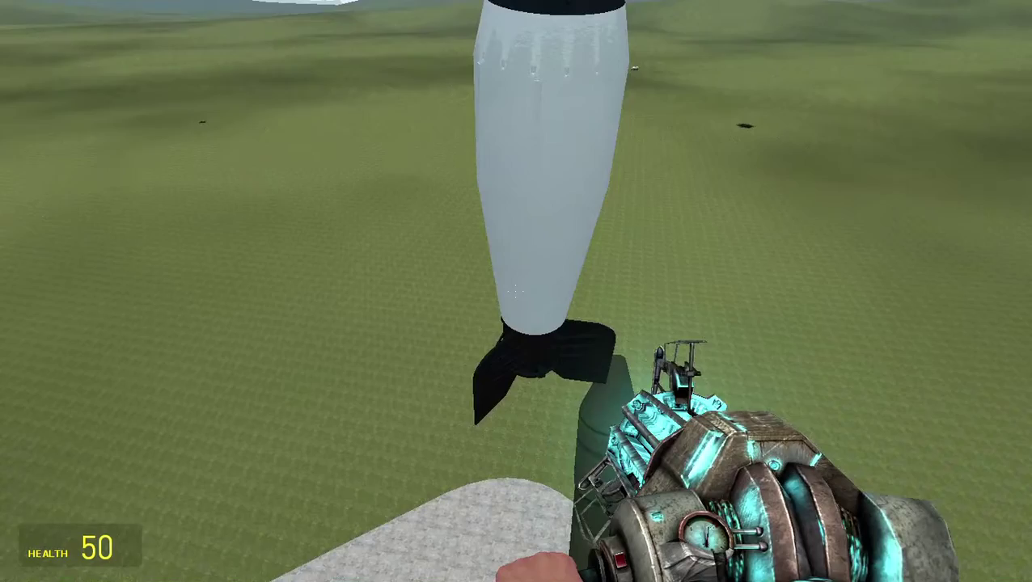
pyautogui.moveTo(516, 291); pyautogui.dragTo(516, 291)
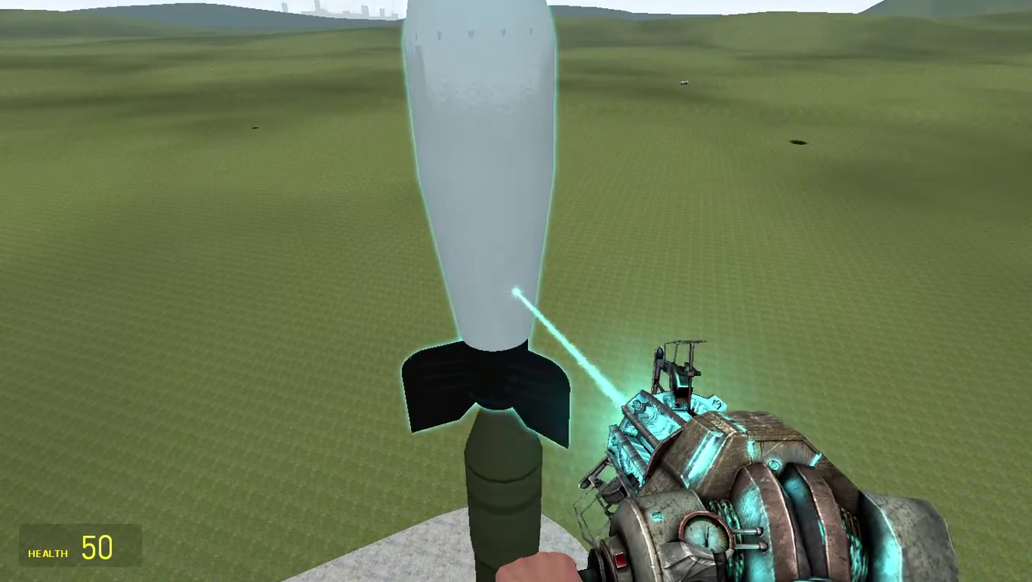
pyautogui.moveTo(516, 291); pyautogui.dragTo(516, 291)
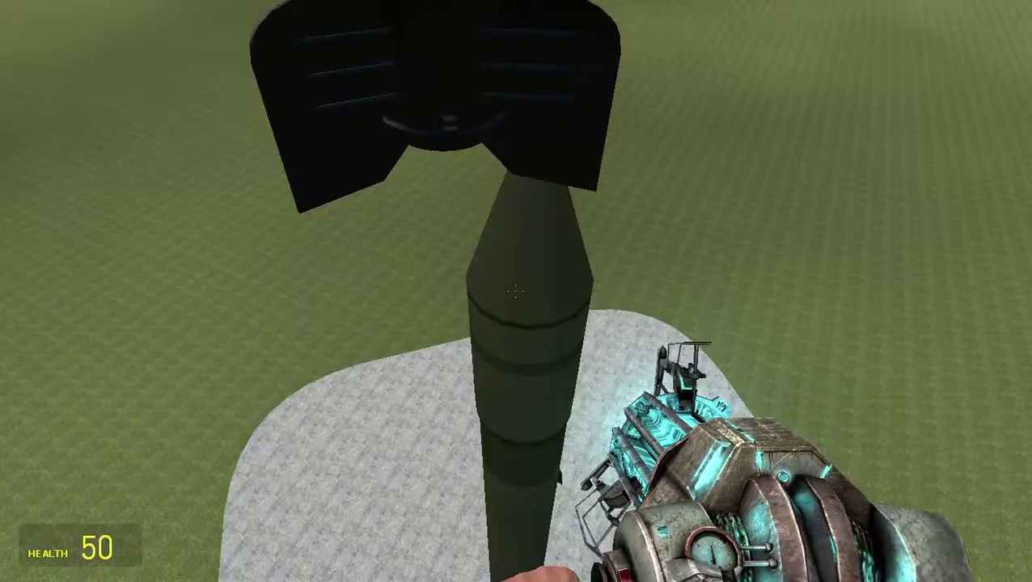
pyautogui.moveTo(516, 292); pyautogui.dragTo(516, 291)
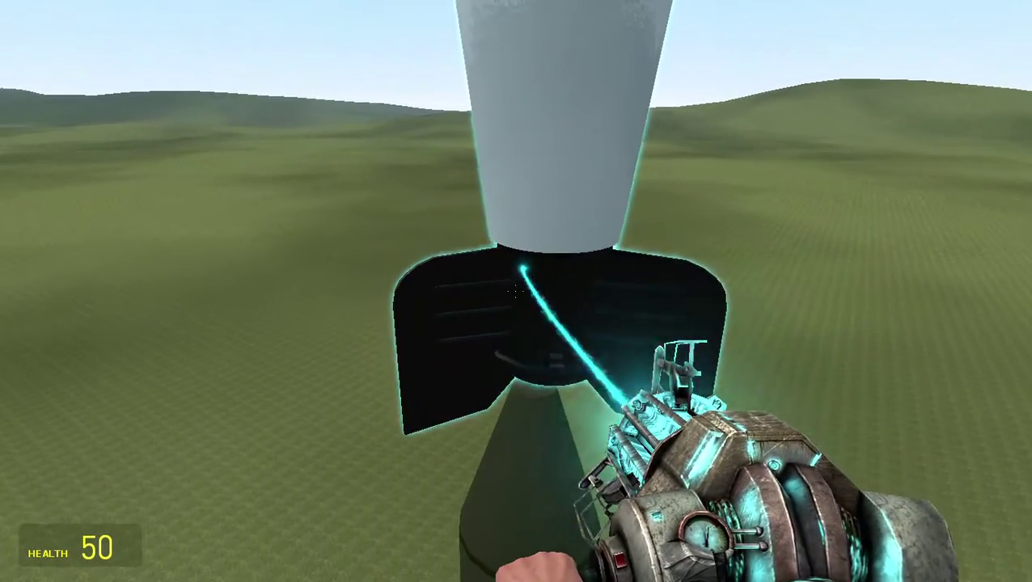
pyautogui.press('q')
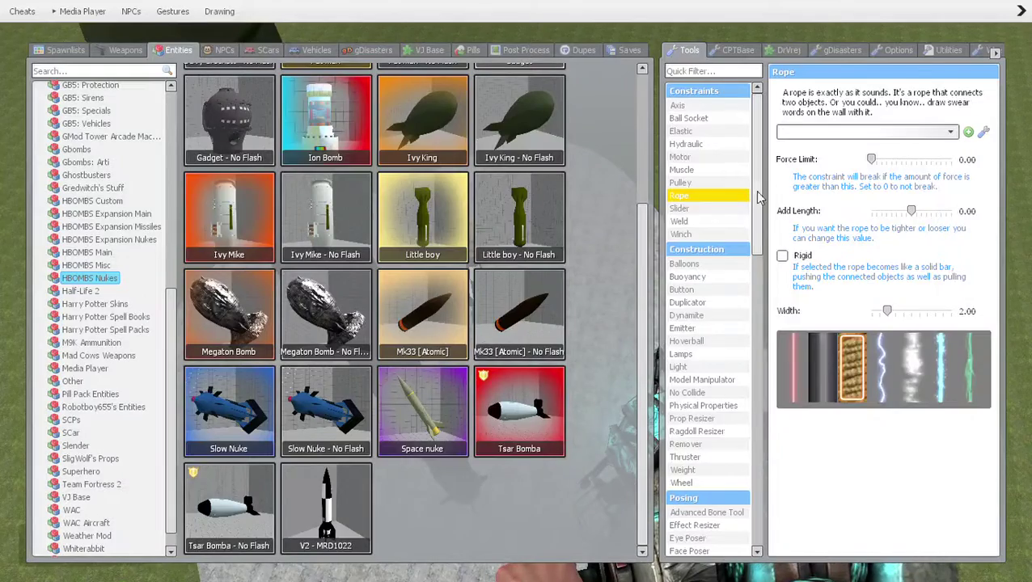
# - Weld the nuke's fins onto the rocket's nose with the Weld tool
pyautogui.click(709, 222)
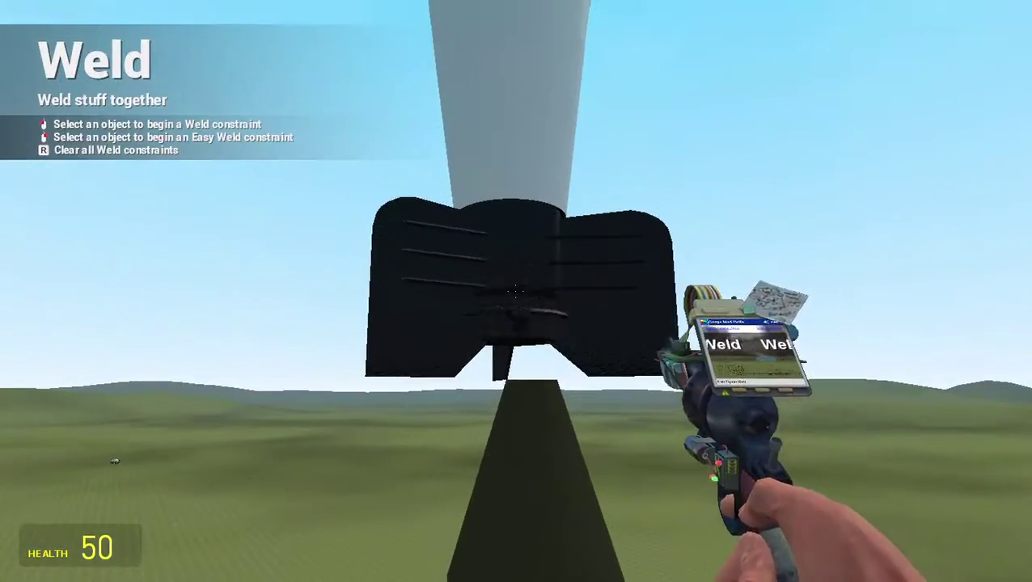
pyautogui.click(516, 291)
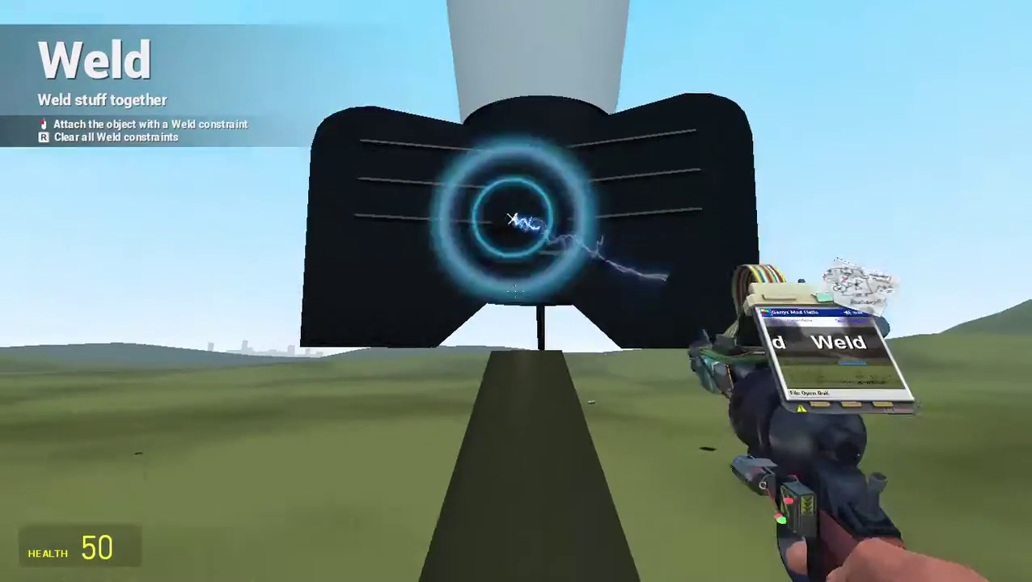
pyautogui.click(516, 291)
pyautogui.click(516, 291)
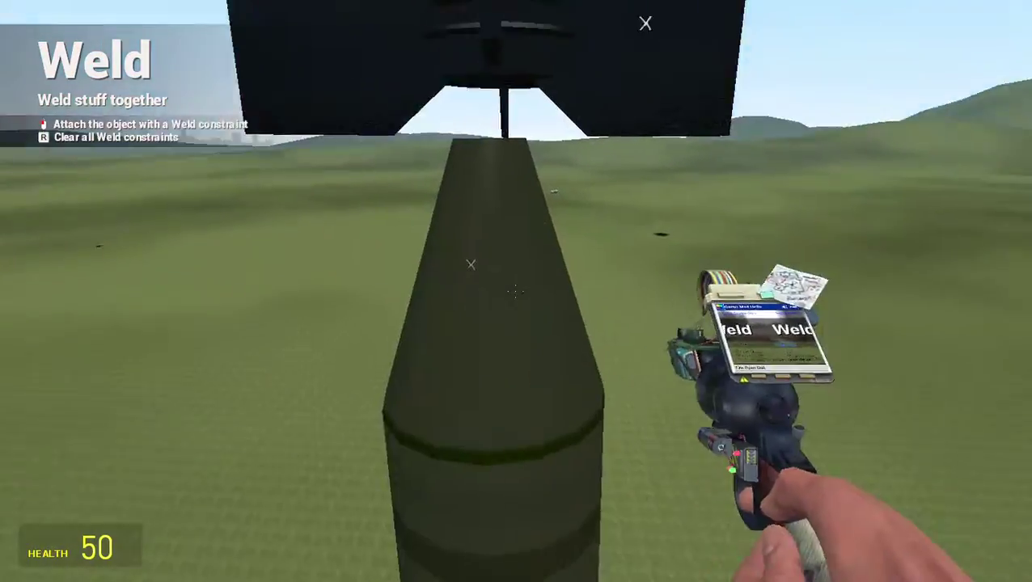
pyautogui.click(516, 291)
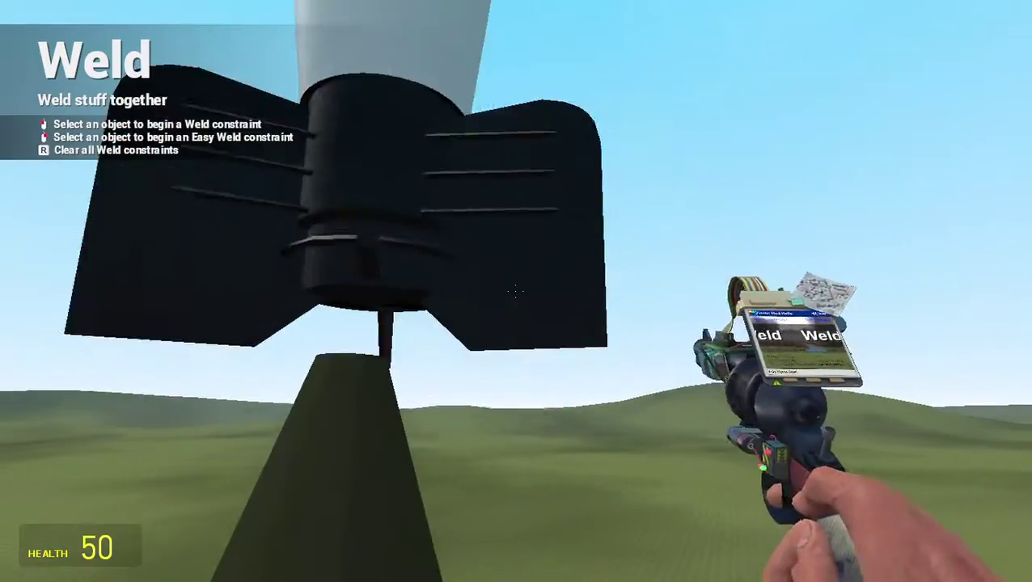
pyautogui.click(516, 291)
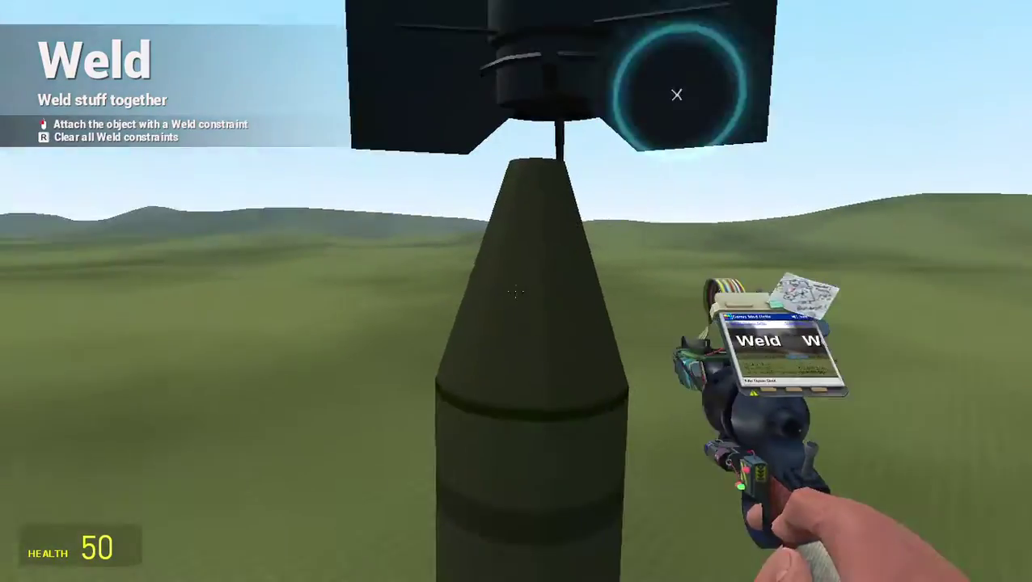
pyautogui.click(516, 291)
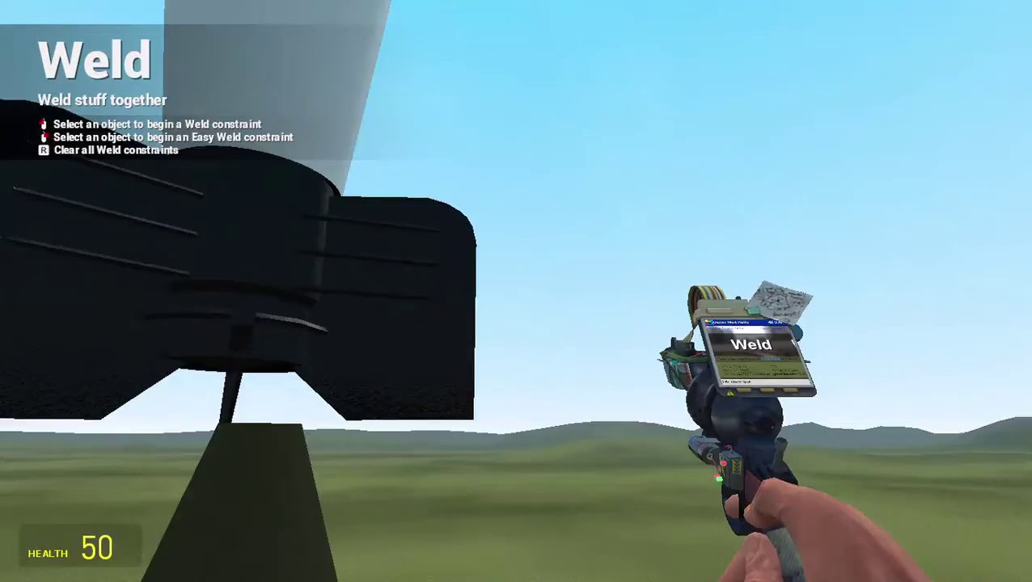
# - Repeat the fins-to-rocket welds, undoing a bad weld with Z and welding again
pyautogui.click(516, 291)
pyautogui.click(516, 291)
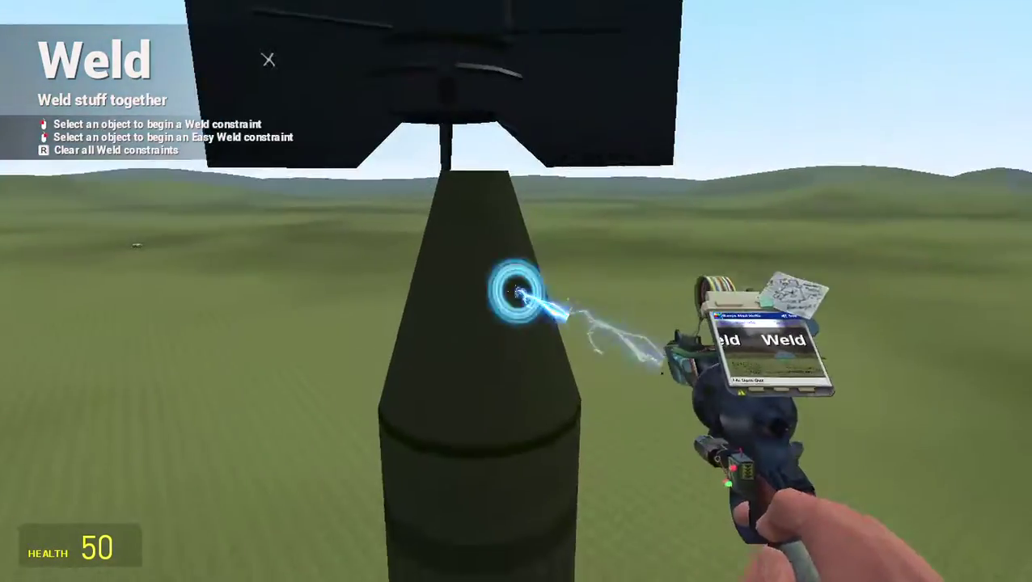
pyautogui.click(516, 291)
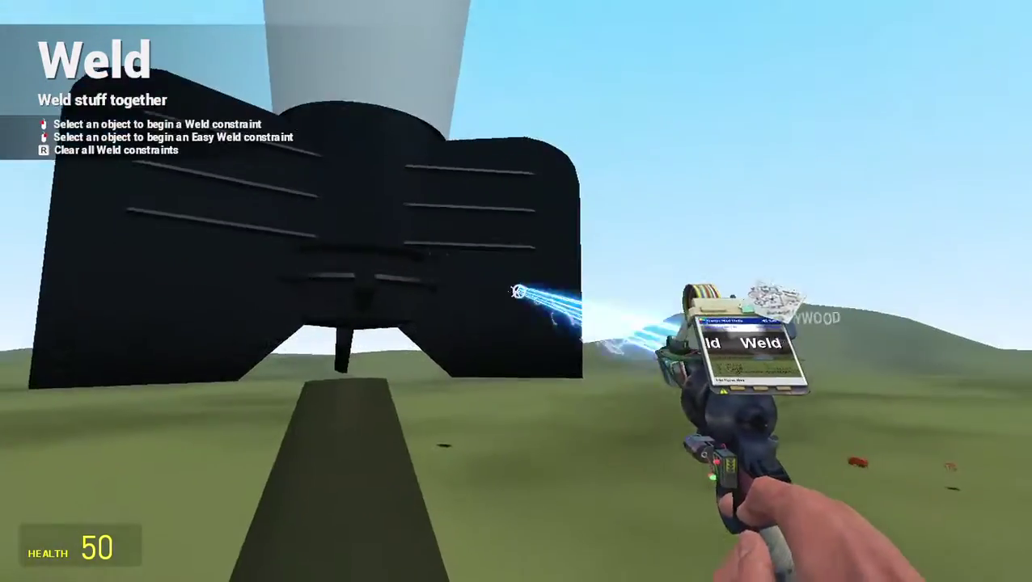
pyautogui.click(516, 291)
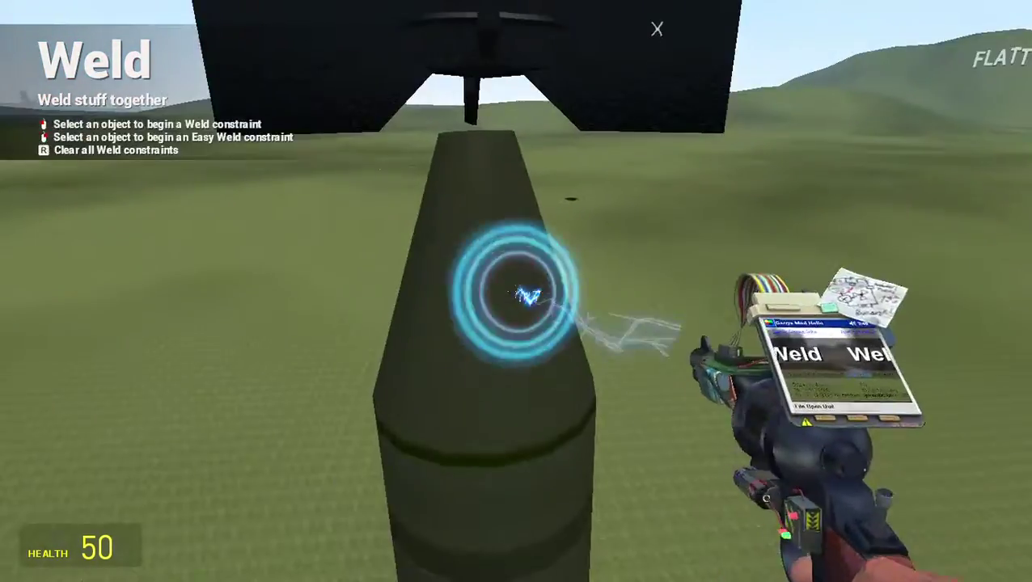
pyautogui.click(516, 291)
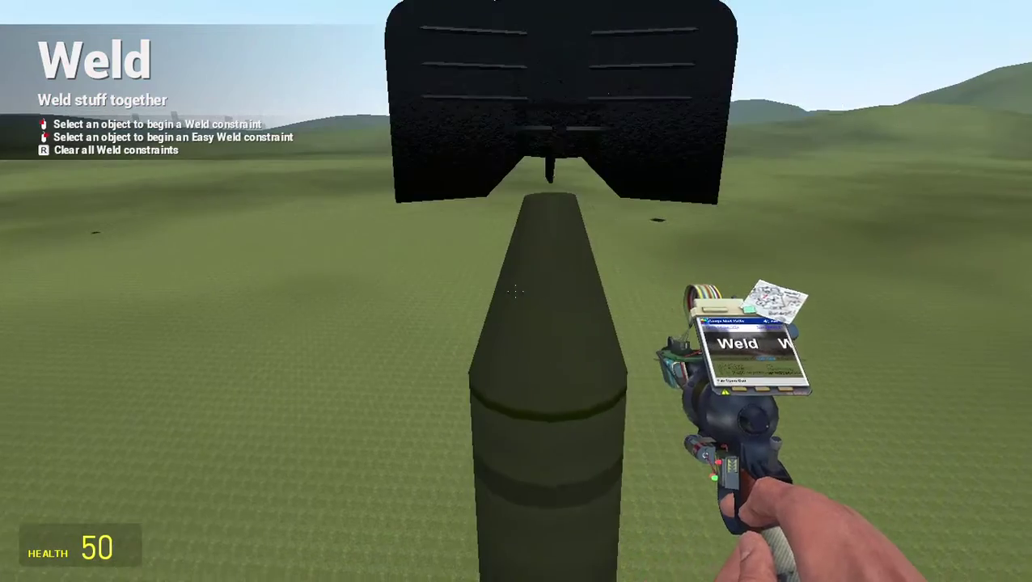
pyautogui.scroll(1, 516, 291)
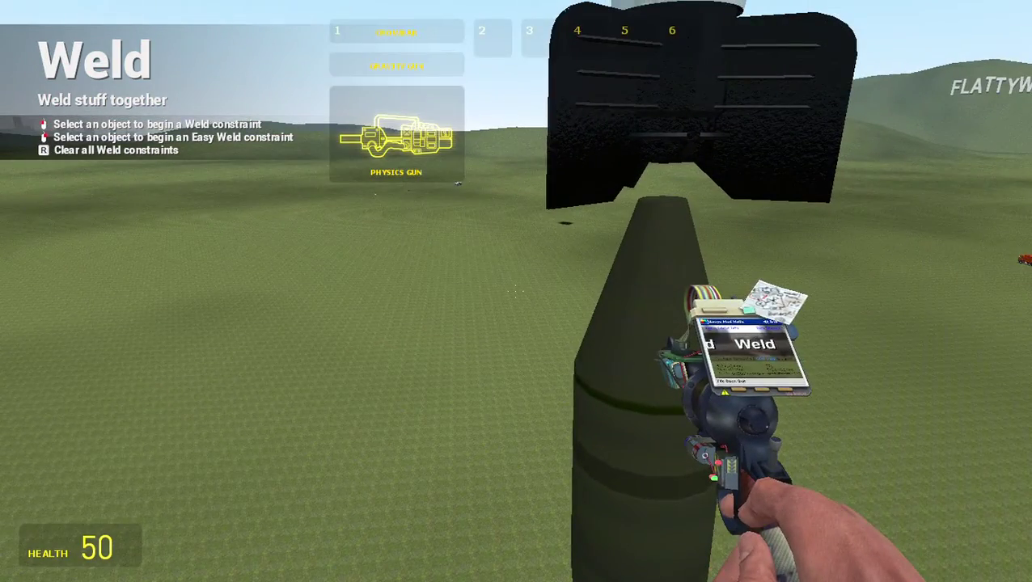
pyautogui.press('z')
pyautogui.click(516, 291)
pyautogui.scroll(-1, 516, 291)
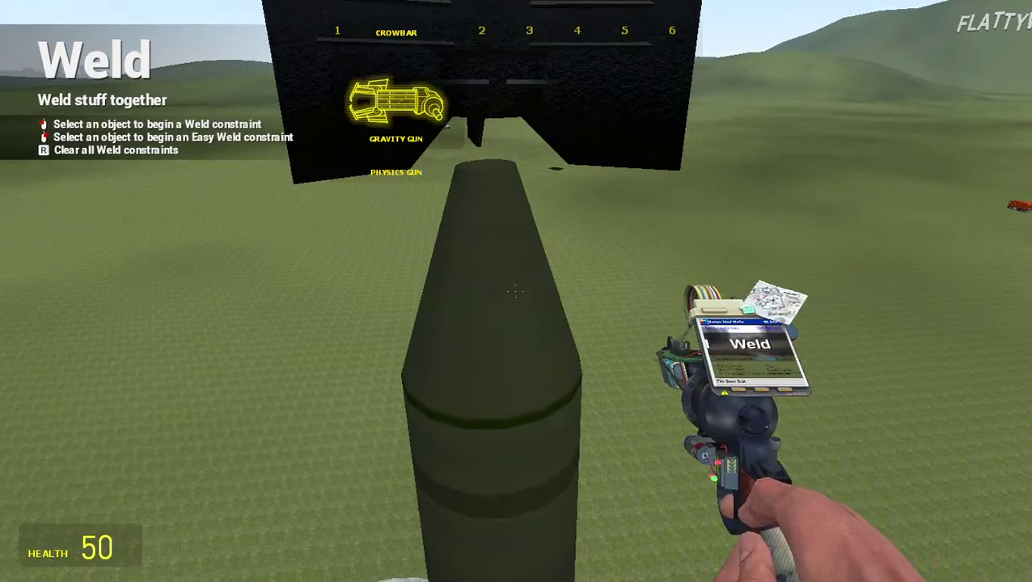
pyautogui.click(516, 291)
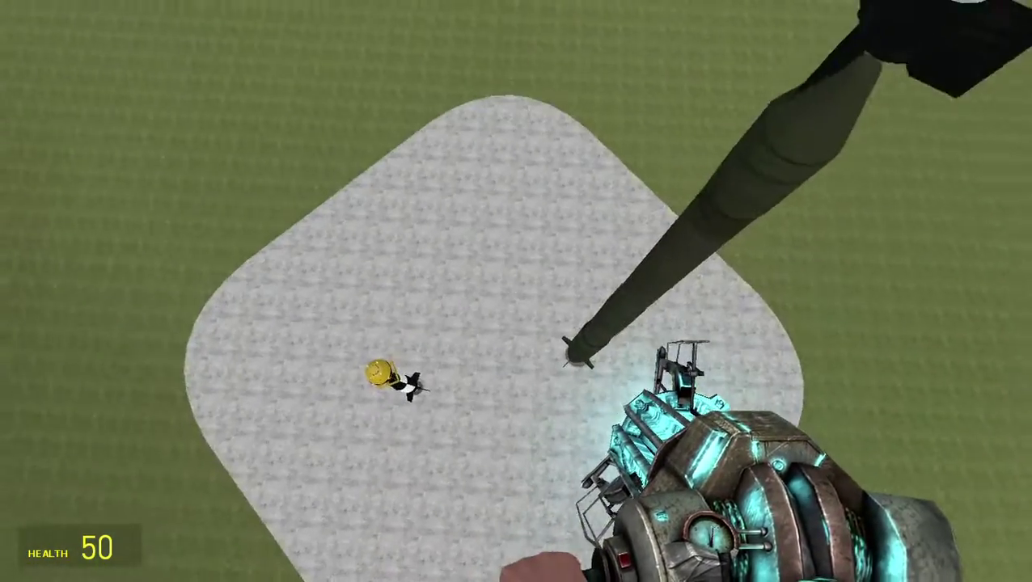
# - Carry the nuke-tipped rocket with the Gravity Gun, drop it upright, then fine-tune it with the Physics Gun
pyautogui.rightClick(516, 291)
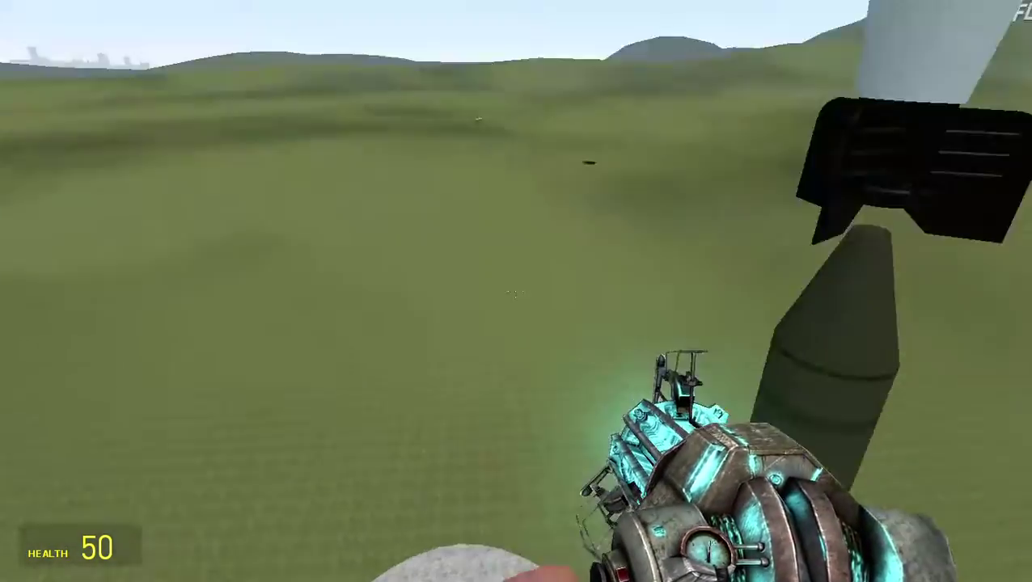
pyautogui.rightClick(516, 291)
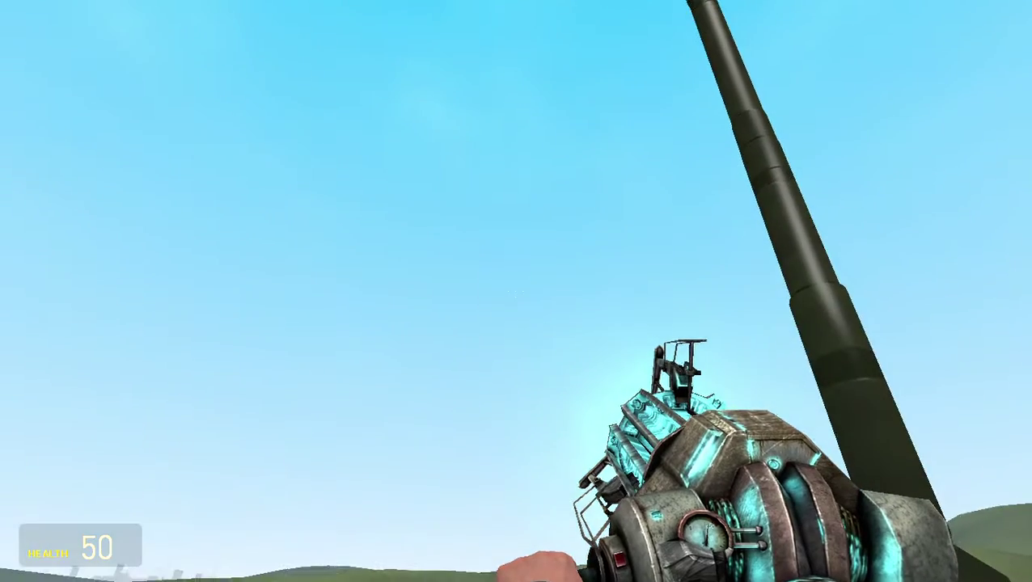
pyautogui.moveTo(516, 292); pyautogui.dragTo(516, 486)
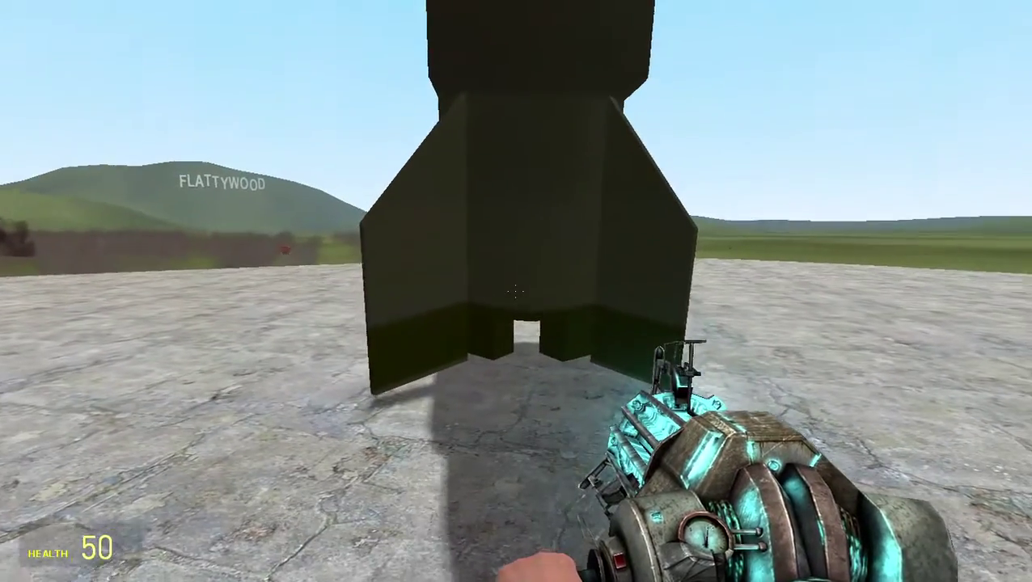
pyautogui.click(516, 291)
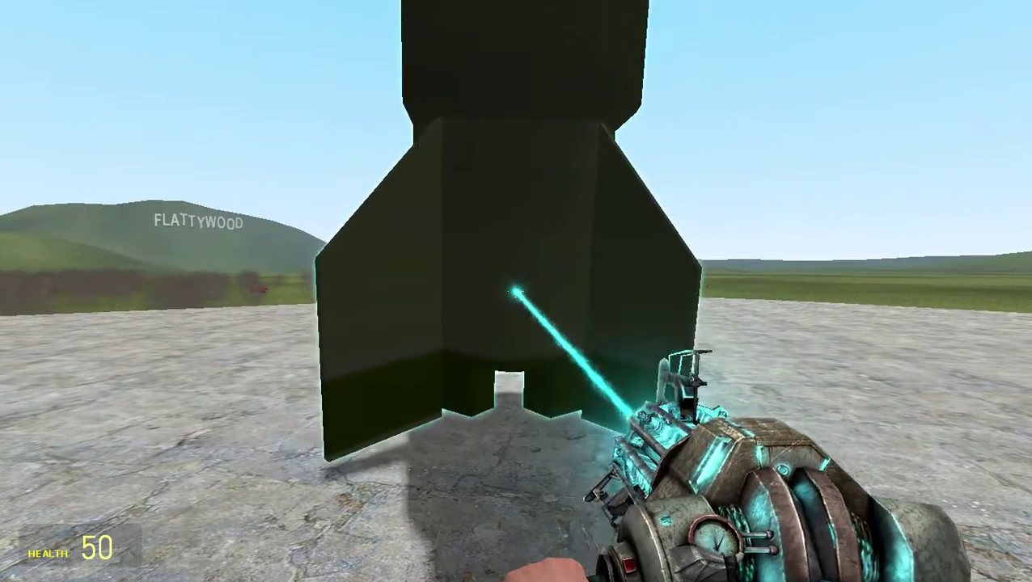
pyautogui.rightClick(516, 291)
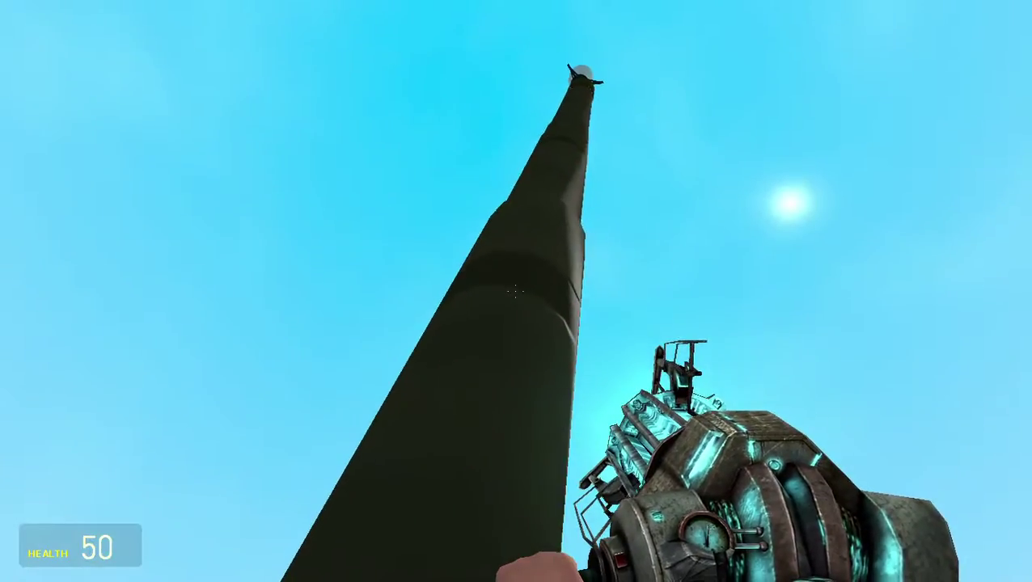
# - Grab the missile's base to launch it, watch the detonation, then open the pause menu and console
pyautogui.click(516, 291)
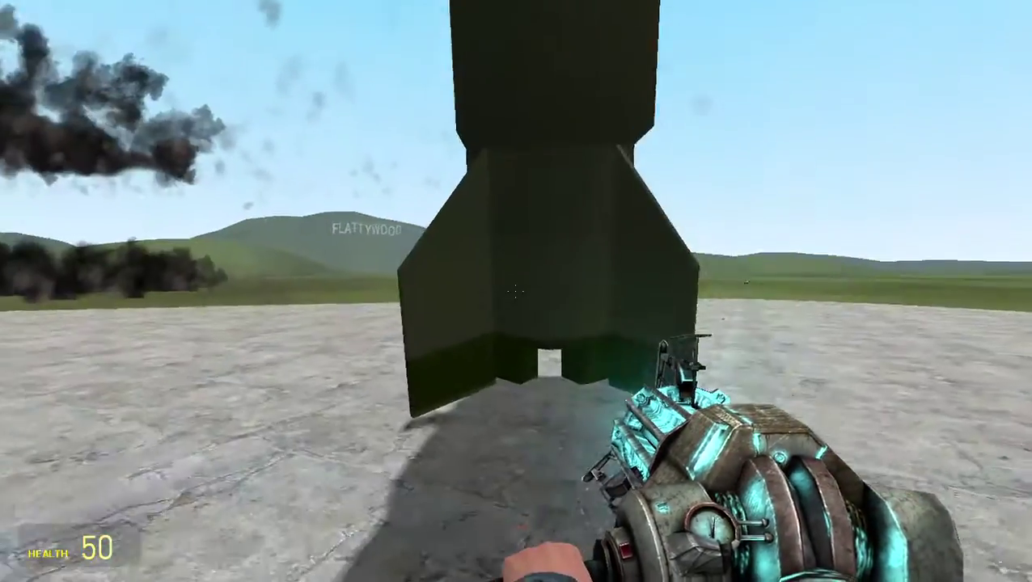
pyautogui.click(516, 291)
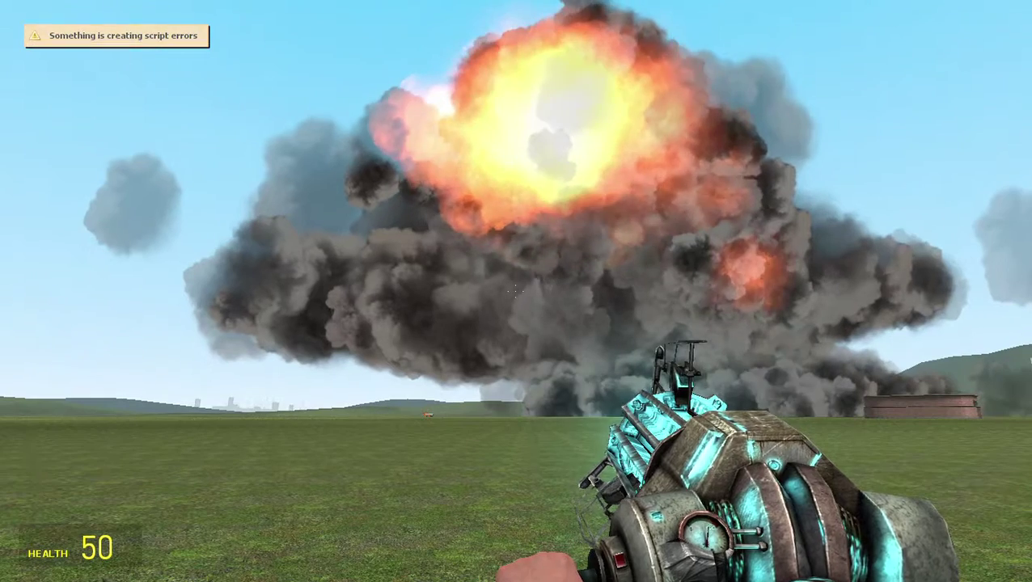
pyautogui.press('`')
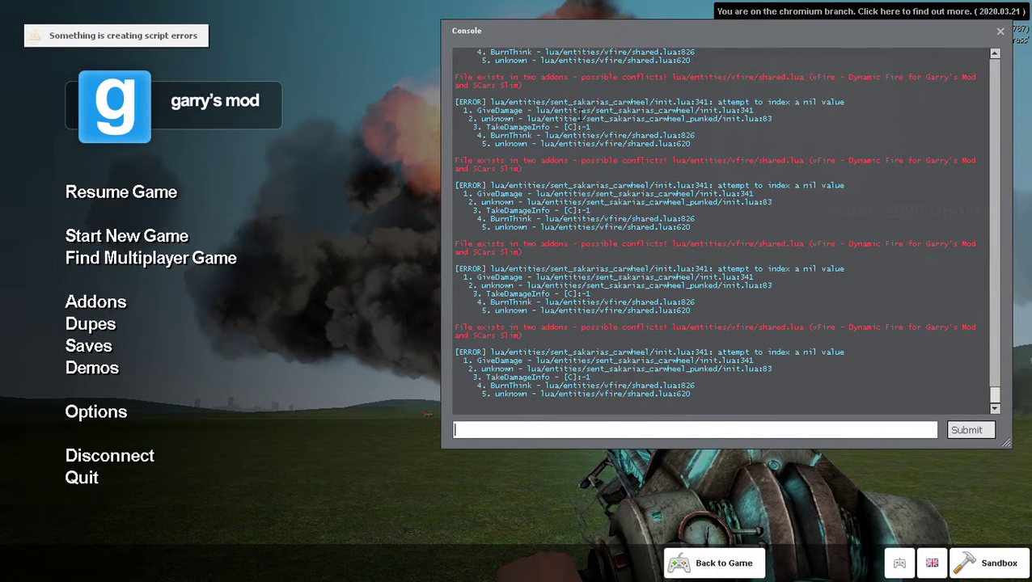